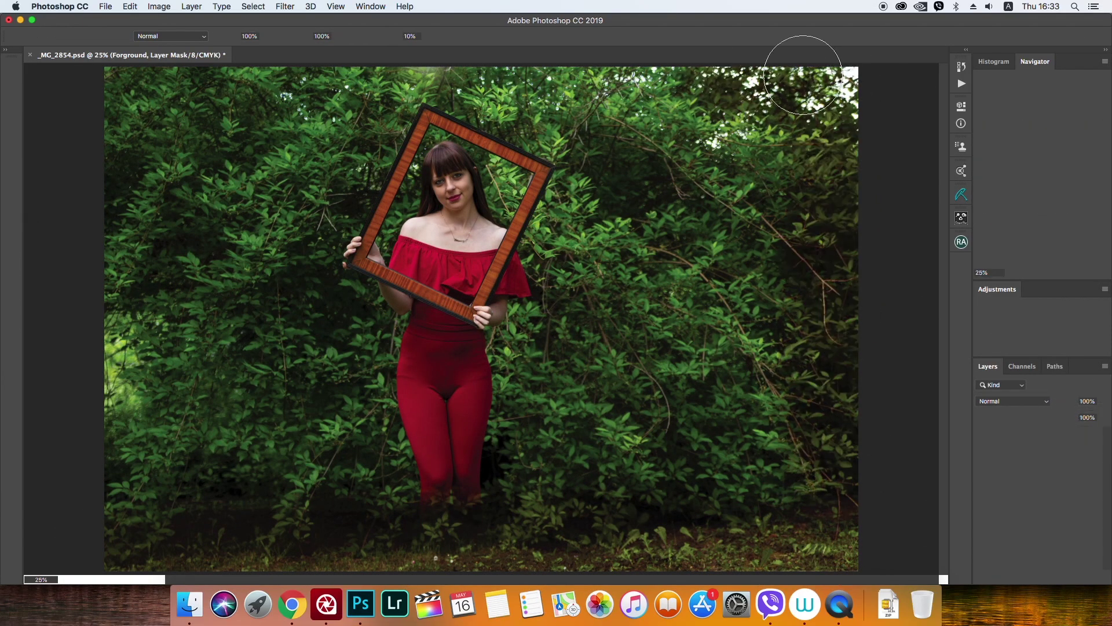
Paint the Forground mask black over the legs and white across the lower-left area.
mouse_move(803, 75)
left_mouse_down()
mouse_move(794, 335)
mouse_move(142, 429)
mouse_move(285, 190)
left_mouse_up()
key("x")
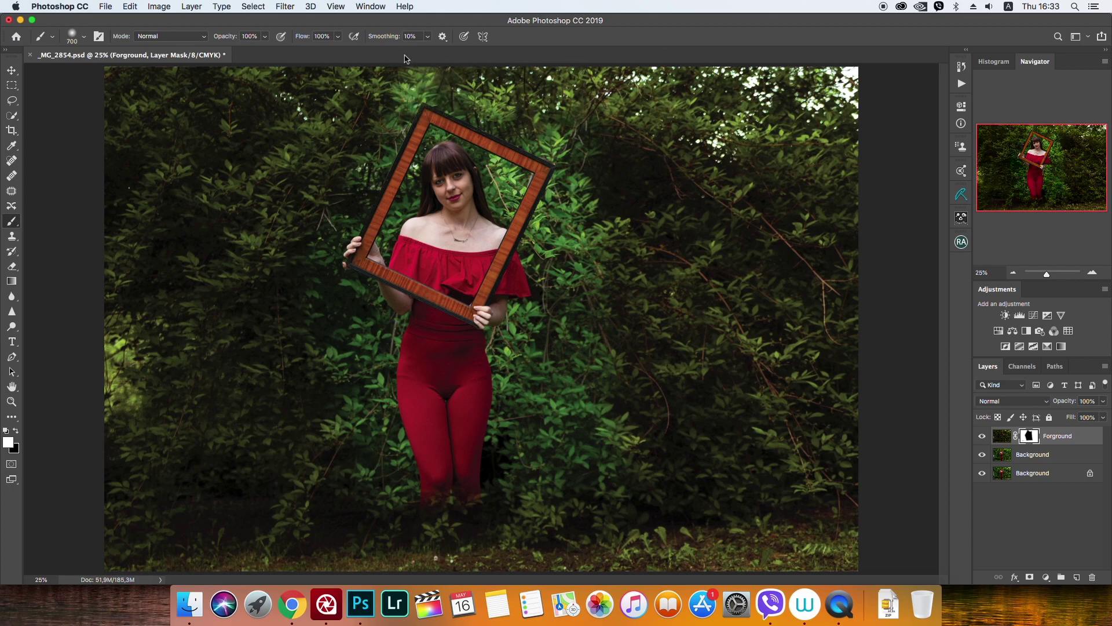
scroll(385, 467, "up", 3)
left_click_drag(385, 467, 330, 360)
key("backslash")
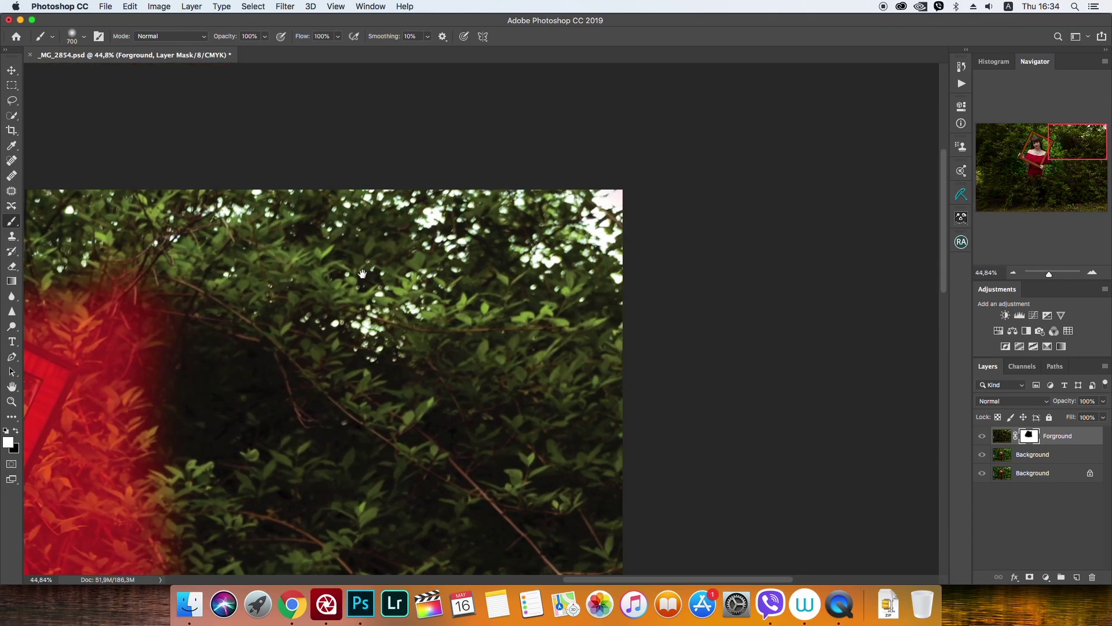
scroll(414, 334, "up", 3)
key("x")
key("bracketleft")
key("bracketleft")
key("bracketleft")
left_click_drag(123, 322, 677, 495)
With a smaller brush, refine the mask along the frame's lower edge and the foliage to its left.
scroll(402, 390, "up", 2)
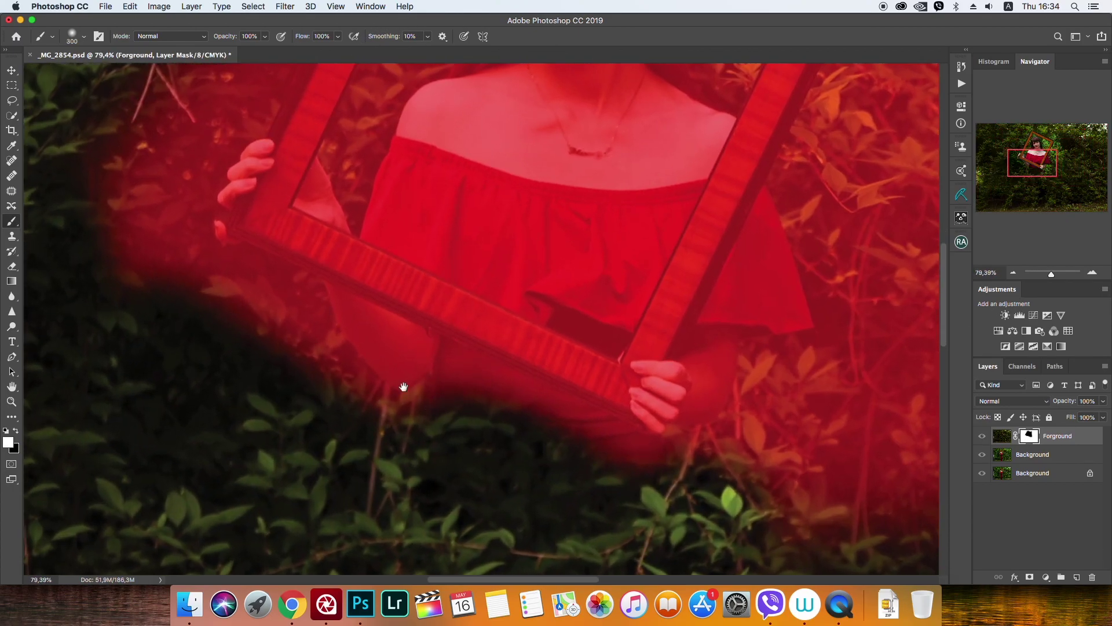
key("bracketleft")
key("bracketleft")
key("bracketleft")
scroll(352, 390, "up", 3)
left_click_drag(477, 472, 459, 434)
key("backslash")
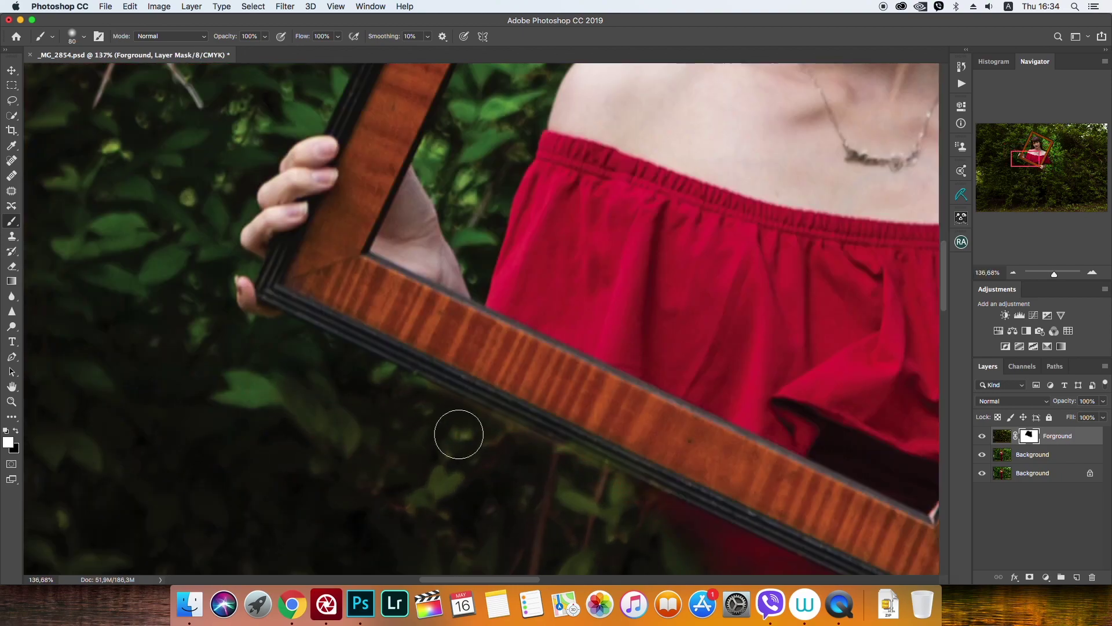
mouse_move(249, 400)
left_mouse_down()
mouse_move(99, 218)
mouse_move(199, 377)
mouse_move(449, 370)
mouse_move(577, 423)
left_mouse_up()
key("backslash")
key("x")
Paint the mask over the left foliage and clear it along the frame's left edge.
left_click_drag(521, 213, 455, 260)
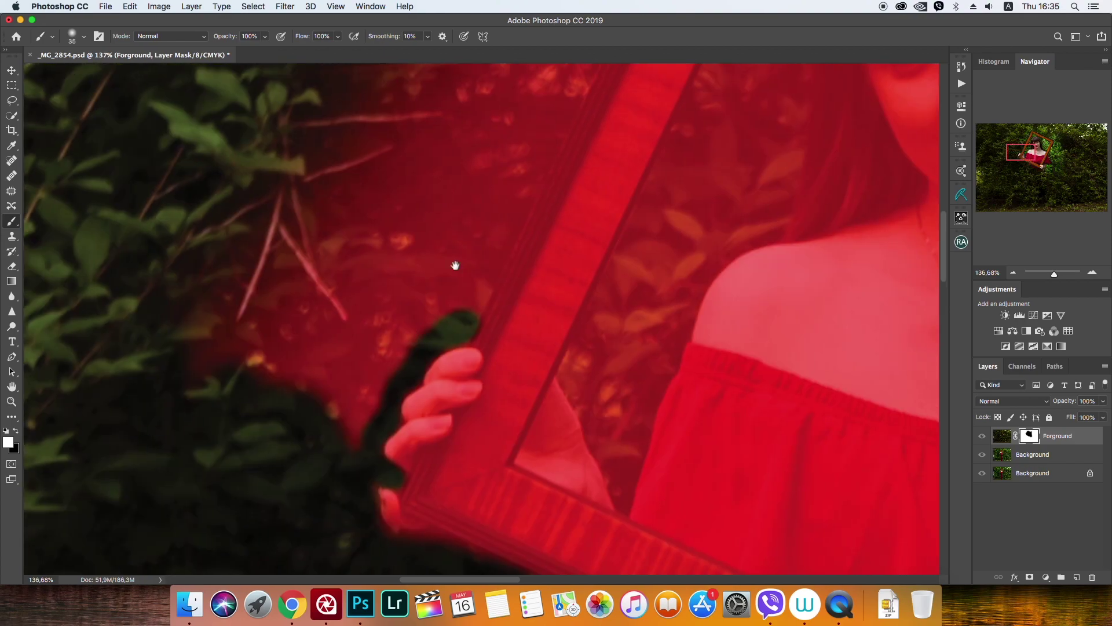
mouse_move(244, 214)
left_mouse_down()
mouse_move(313, 313)
mouse_move(493, 241)
mouse_move(416, 438)
mouse_move(447, 179)
mouse_move(241, 377)
left_mouse_up()
key("bracketright")
key("bracketright")
key("bracketright")
key("bracketright")
key("bracketright")
key("bracketright")
scroll(241, 378, "up", 5)
mouse_move(348, 145)
left_mouse_down()
mouse_move(457, 331)
mouse_move(410, 455)
mouse_move(651, 251)
mouse_move(801, 343)
mouse_move(720, 323)
mouse_move(698, 105)
left_mouse_up()
scroll(457, 330, "up", 5)
scroll(801, 343, "right", 5)
scroll(697, 105, "right", 4)
scroll(698, 104, "up", 3)
Clear the mask along the frame's top edge and from the foliage to its right.
mouse_move(811, 406)
left_mouse_down()
mouse_move(507, 223)
mouse_move(355, 359)
mouse_move(626, 437)
left_mouse_up()
scroll(625, 437, "down", 5)
mouse_move(614, 154)
left_mouse_down()
mouse_move(525, 484)
mouse_move(701, 434)
mouse_move(600, 277)
mouse_move(659, 300)
left_mouse_up()
scroll(610, 232, "up", 5)
left_click_drag(610, 231, 678, 311)
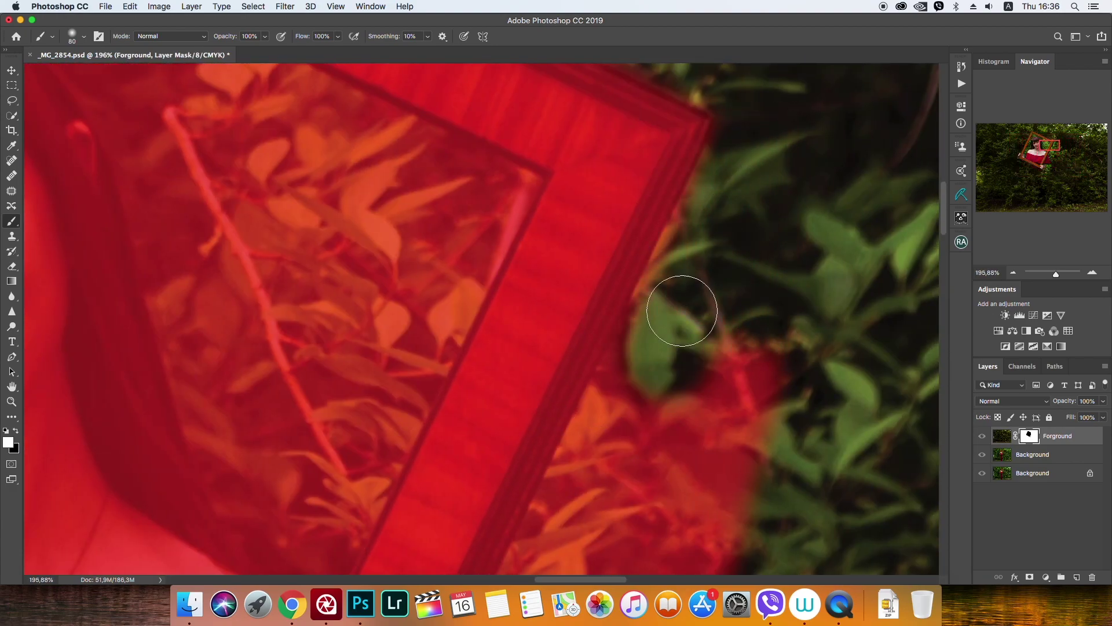
scroll(678, 310, "down", 3)
Darken the foliage below the hand and clear the mask beside it.
mouse_move(763, 218)
left_mouse_down()
mouse_move(621, 323)
mouse_move(736, 507)
mouse_move(489, 143)
mouse_move(485, 447)
mouse_move(538, 347)
mouse_move(501, 347)
left_mouse_up()
scroll(584, 318, "down", 3)
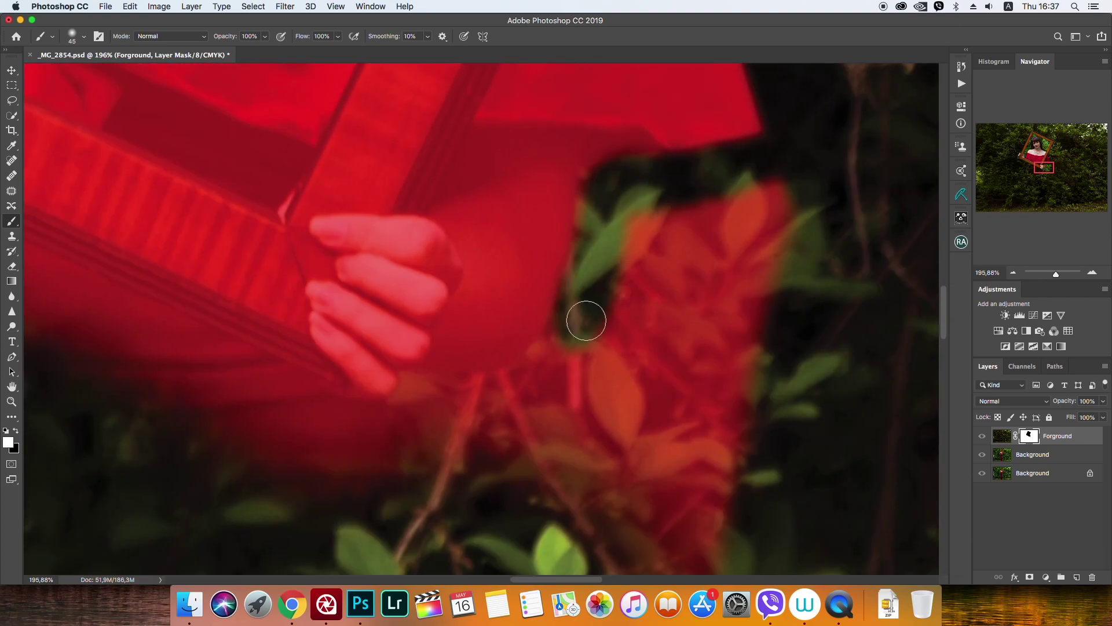
left_click_drag(584, 318, 398, 428)
scroll(439, 402, "left", 5)
scroll(360, 291, "right", 3)
mouse_move(361, 291)
left_mouse_down()
mouse_move(380, 267)
mouse_move(746, 355)
mouse_move(669, 292)
left_mouse_up()
scroll(380, 267, "right", 3)
scroll(745, 355, "up", 3)
Hide the red mask overlay and zoom out to review the blended composite.
key("backslash")
scroll(484, 343, "down", 2)
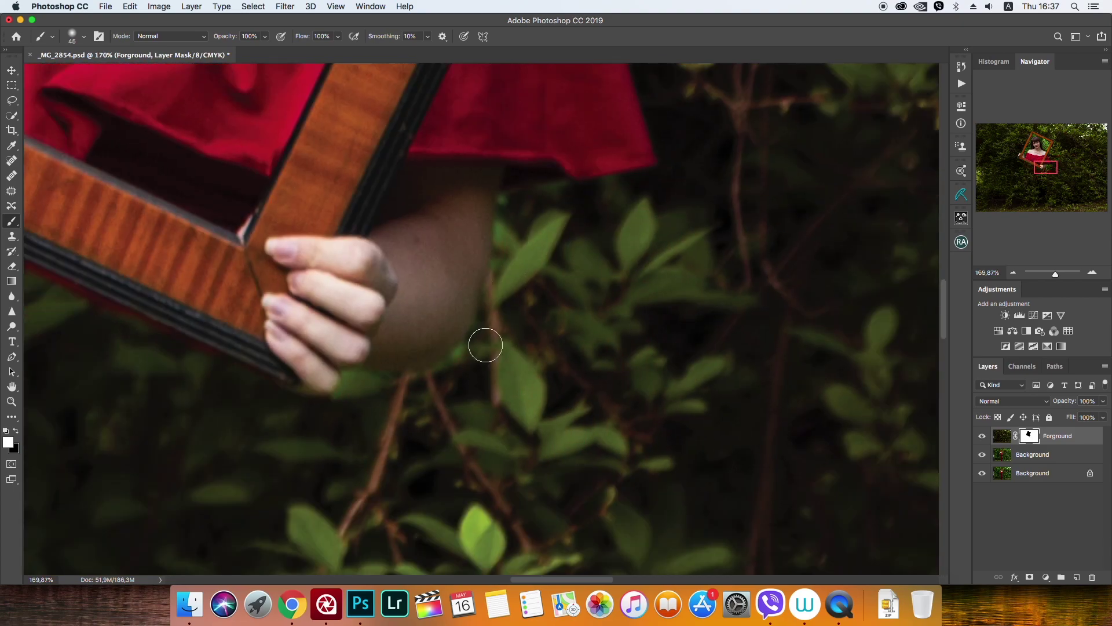
scroll(485, 342, "down", 2)
scroll(467, 265, "down", 2)
scroll(467, 265, "down", 1)
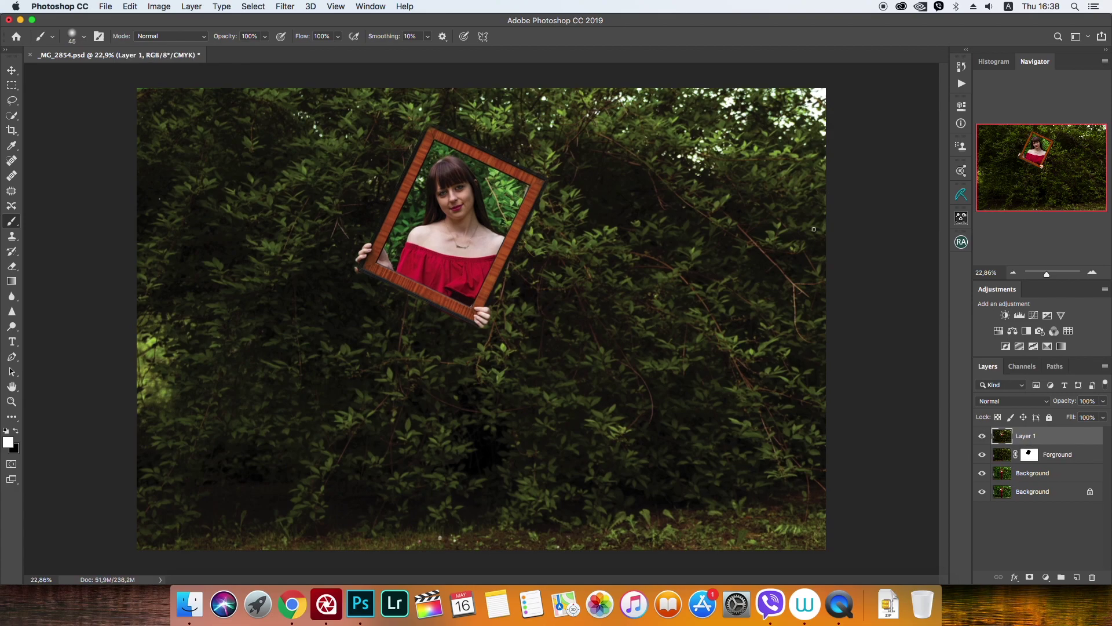
Apply Silver Efex Pro 2, then convert the copy to a Smart Object with a High Pass filter.
left_click(556, 352)
left_click(937, 489)
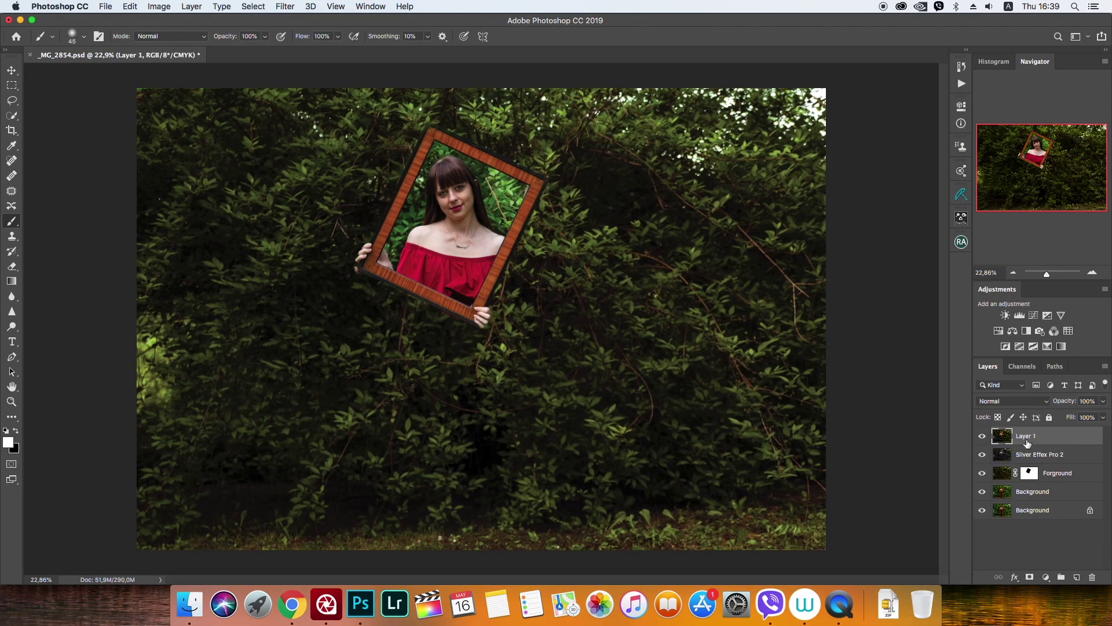
type("High Pass")
right_click(1031, 438)
left_click(927, 202)
left_click(285, 6)
left_click(486, 270)
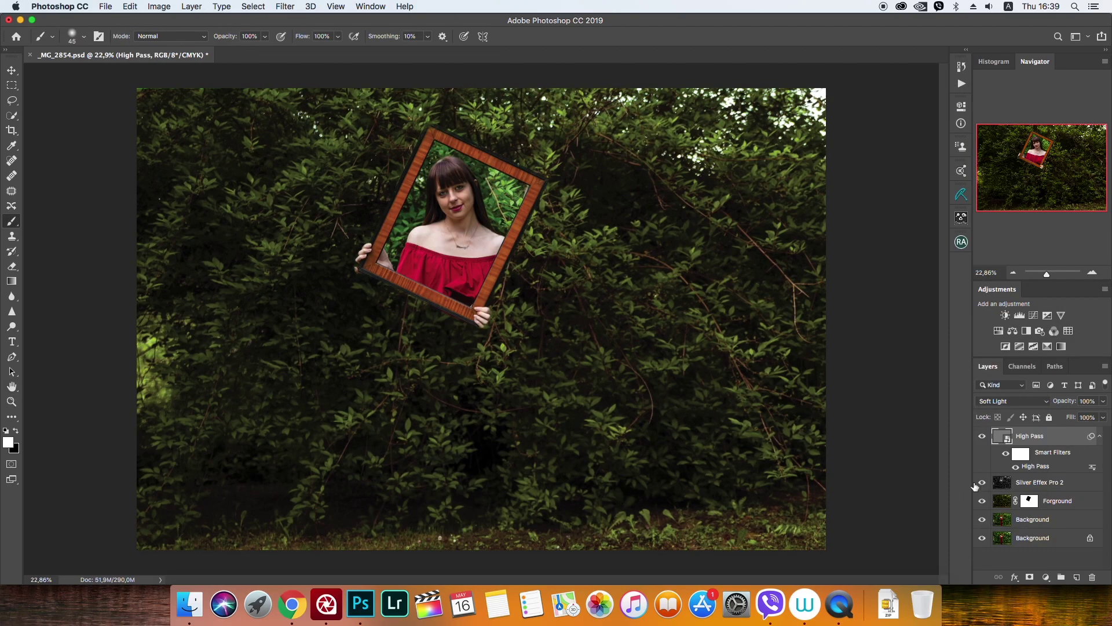
Spot-heal blemishes on the Heal layer and launch Portraiture 3 for the Retouch layer.
key("j")
scroll(445, 206, "up", 10)
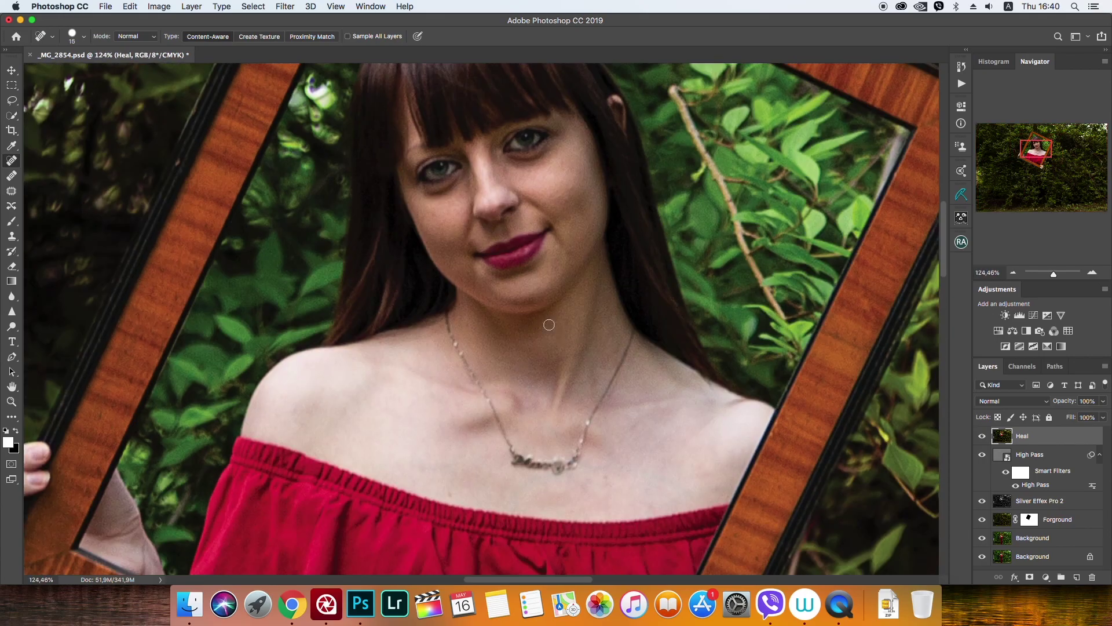
scroll(538, 167, "down", 3)
scroll(592, 420, "down", 5)
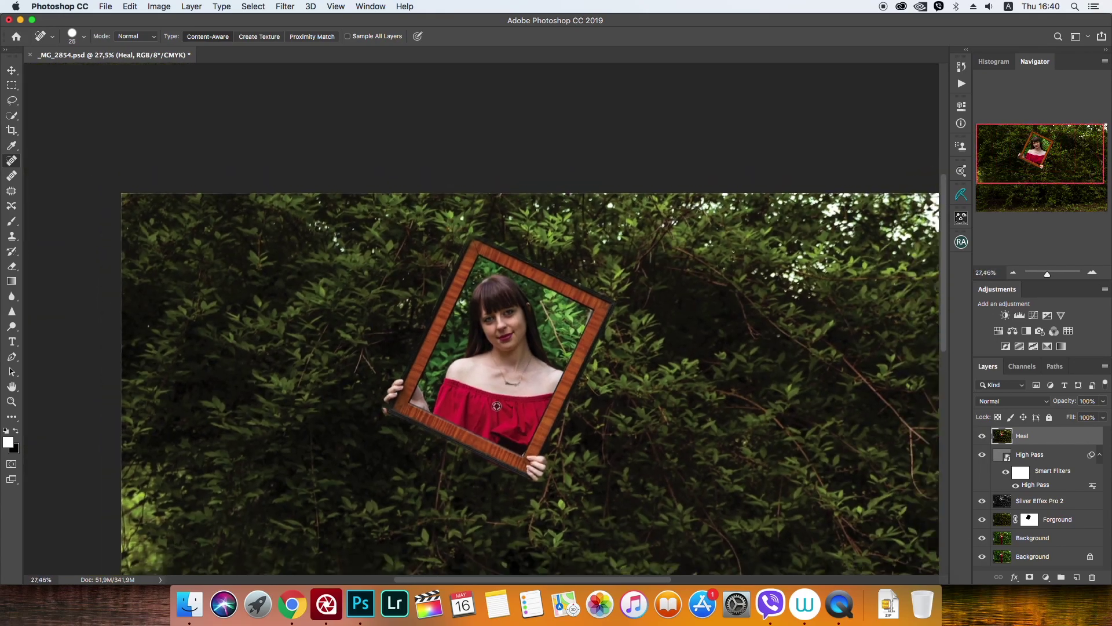
scroll(592, 420, "down", 3)
left_click(305, 387)
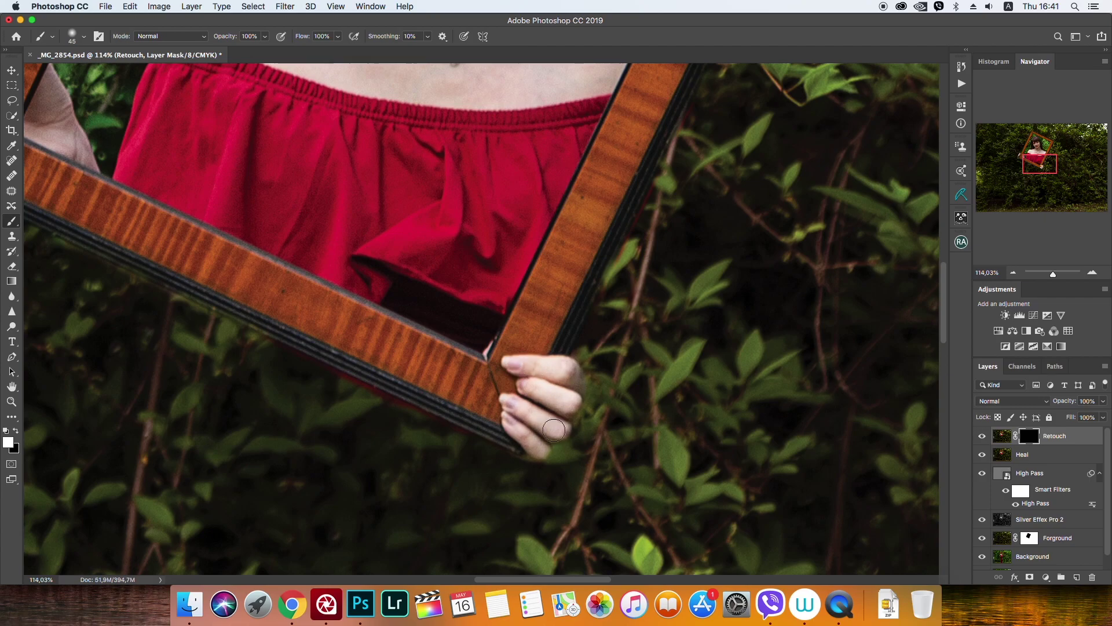
Paint the Retouch mask white over the face, neck and shoulders using the red overlay.
scroll(554, 430, "left", 10)
left_click_drag(507, 376, 133, 486)
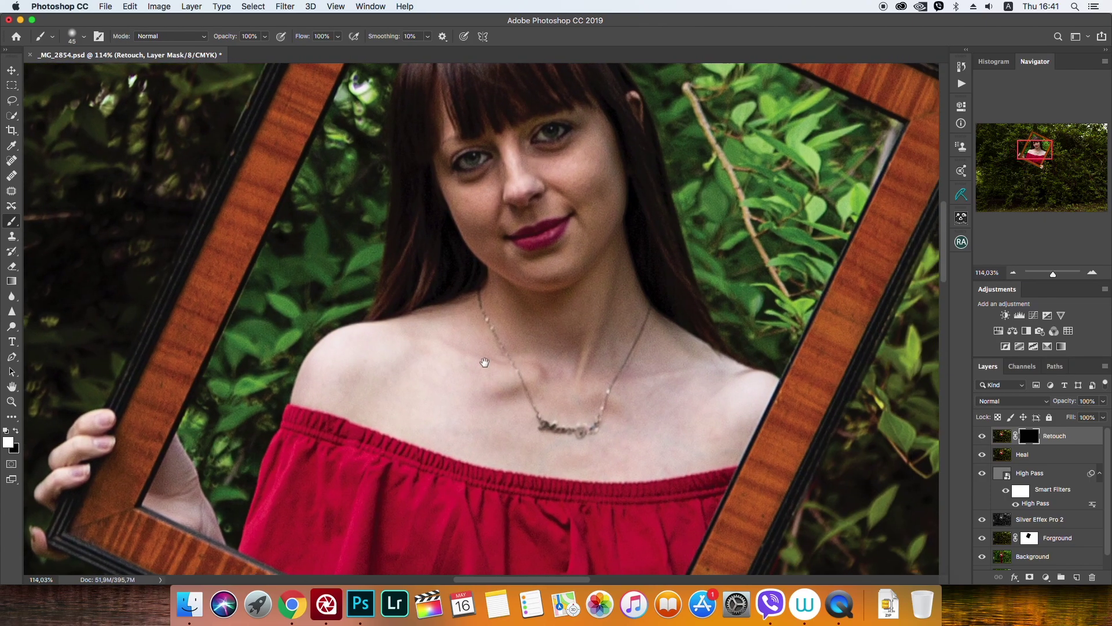
key("backslash")
key("x")
key("bracketright")
key("bracketright")
key("bracketright")
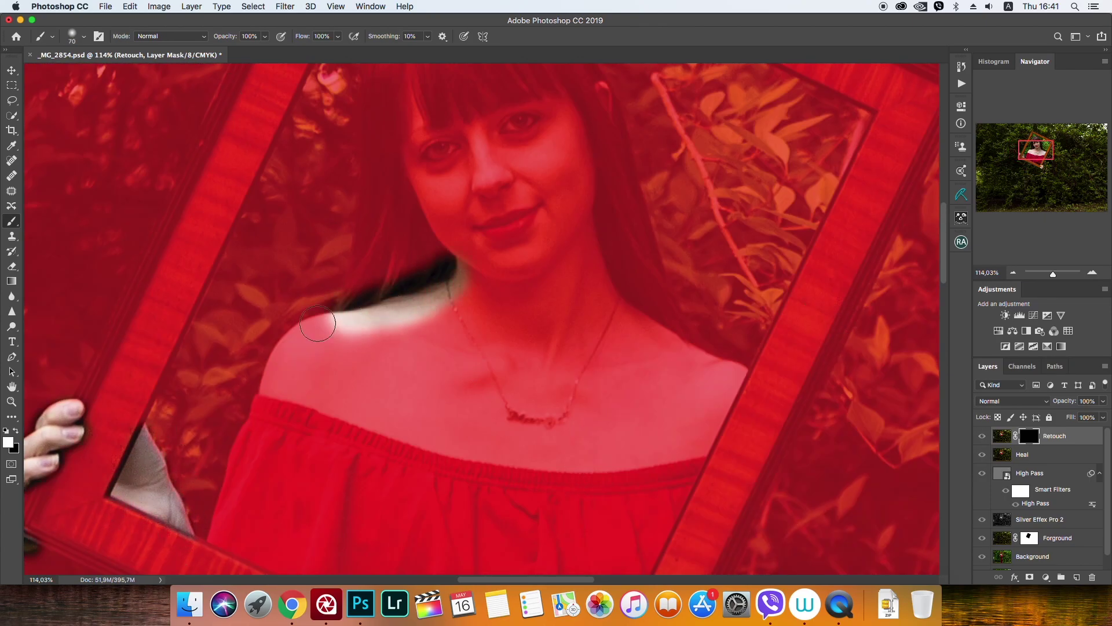
left_click_drag(371, 301, 608, 236)
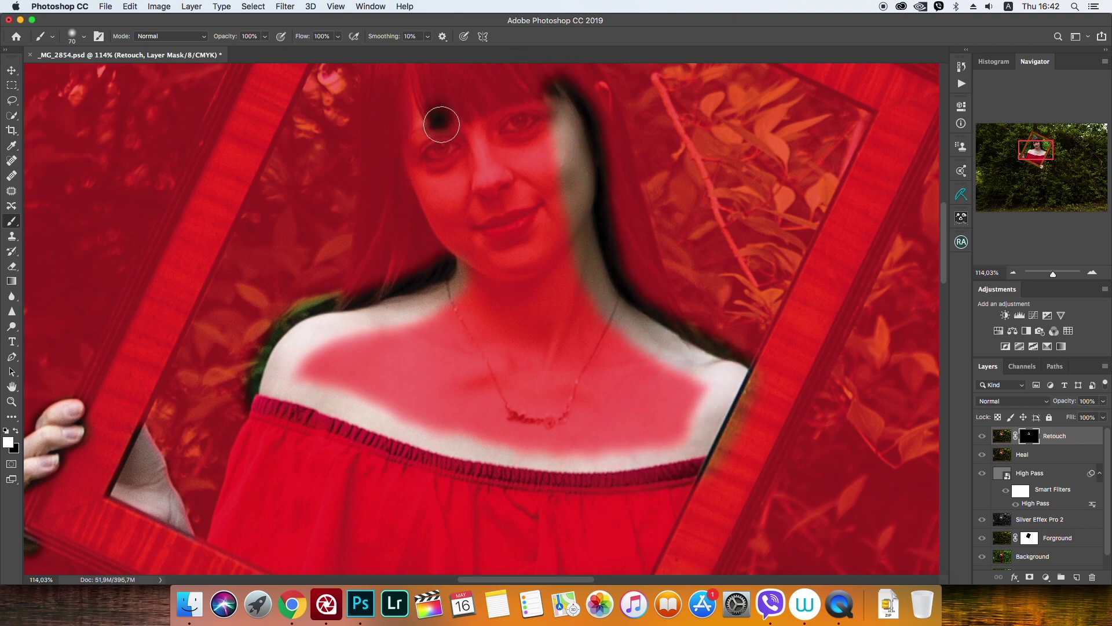
mouse_move(435, 112)
left_mouse_down()
mouse_move(510, 222)
mouse_move(434, 499)
mouse_move(578, 385)
left_mouse_up()
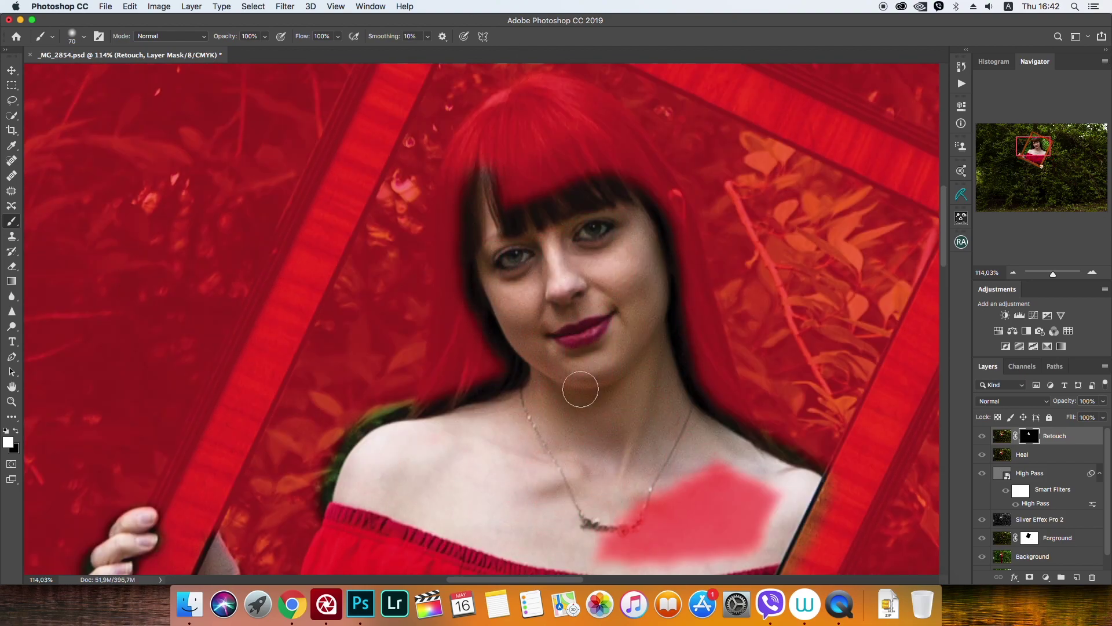
Zoom in and keep the retouching off the hair beside the face.
scroll(578, 385, "down", 3)
scroll(461, 357, "up", 3)
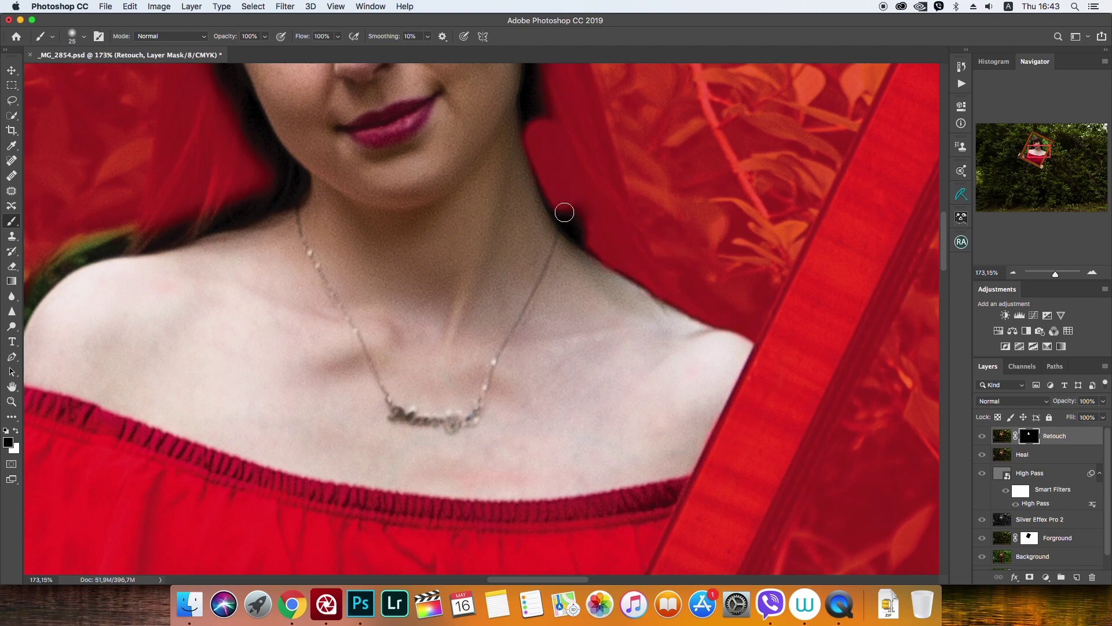
scroll(564, 212, "up", 5)
scroll(621, 231, "up", 5)
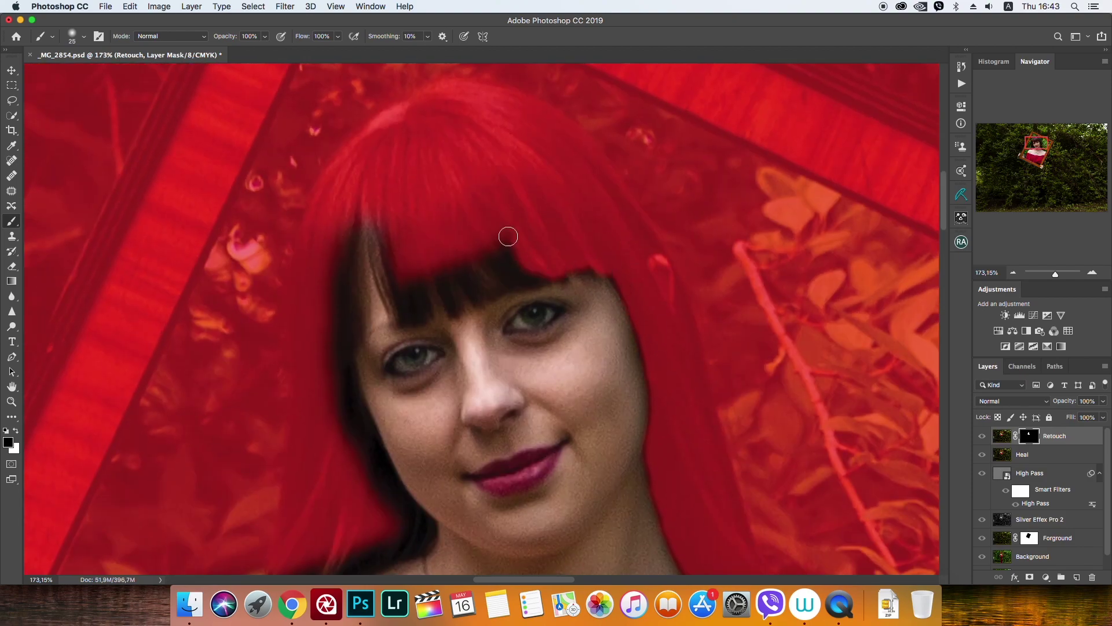
left_click_drag(347, 339, 377, 467)
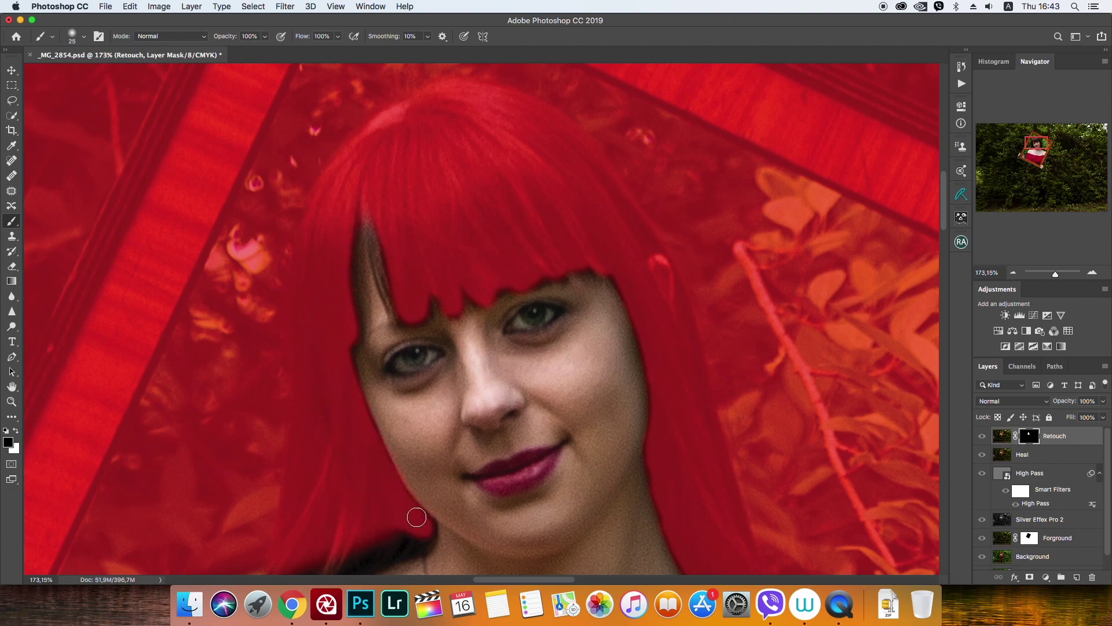
Shrink the brush and paint the eye out of the Retouch mask.
left_click_drag(416, 516, 522, 328)
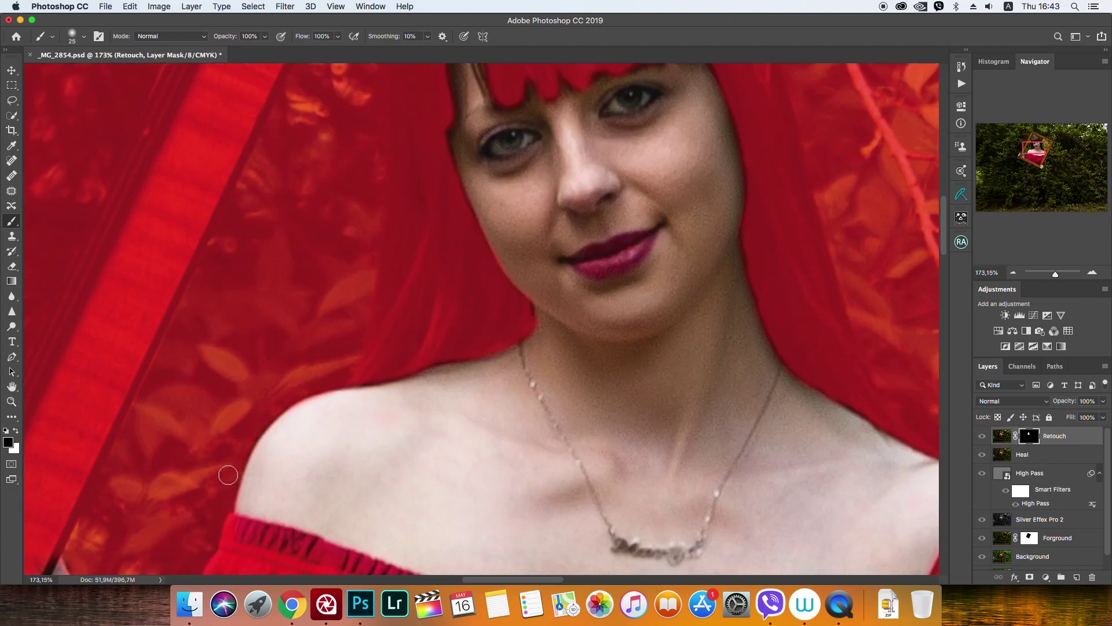
scroll(833, 442, "down", 5)
scroll(833, 442, "right", 3)
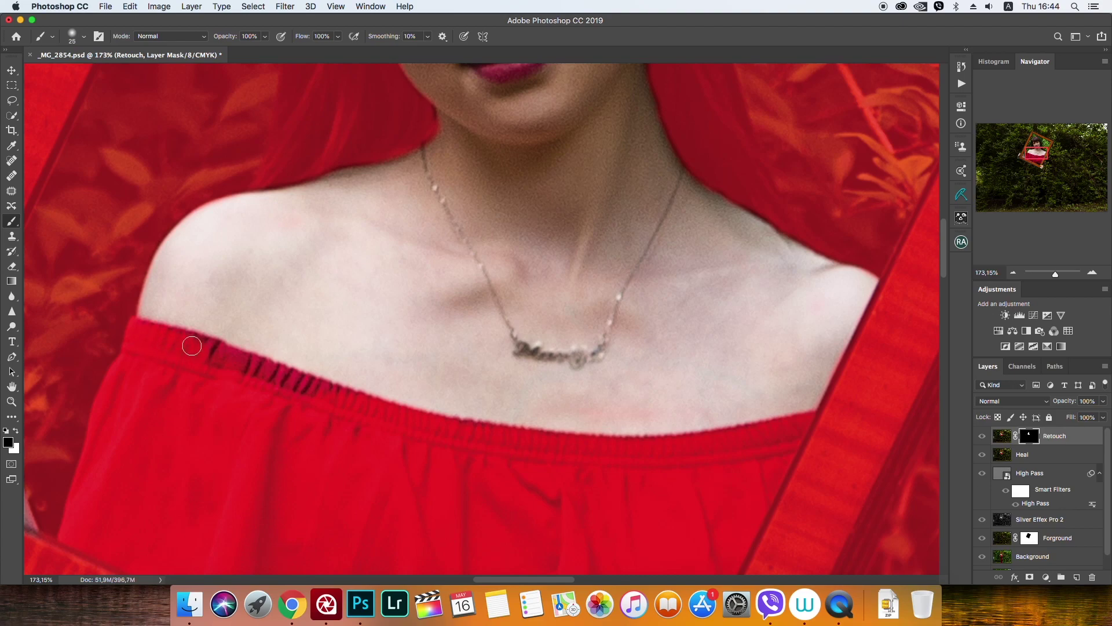
scroll(192, 346, "up", 8)
scroll(192, 346, "left", 3)
key("bracketleft")
key("bracketleft")
left_click_drag(642, 240, 657, 234)
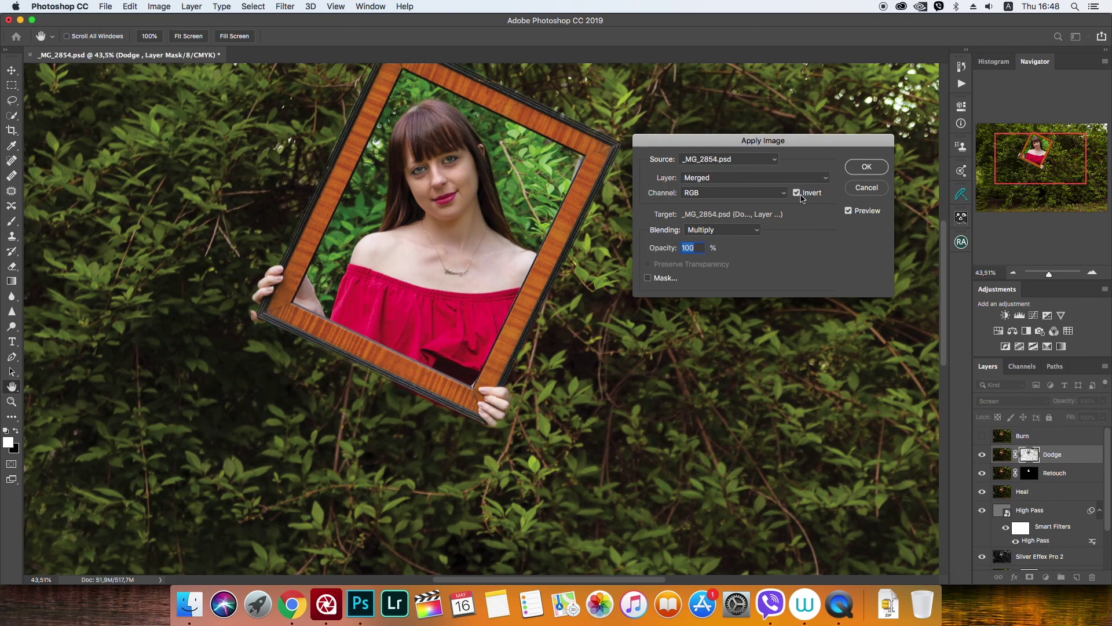
Apply the merged image onto the Burn layer and add a High Pass filter.
left_click(797, 193)
left_click(866, 167)
left_click(982, 436)
left_click(1022, 436)
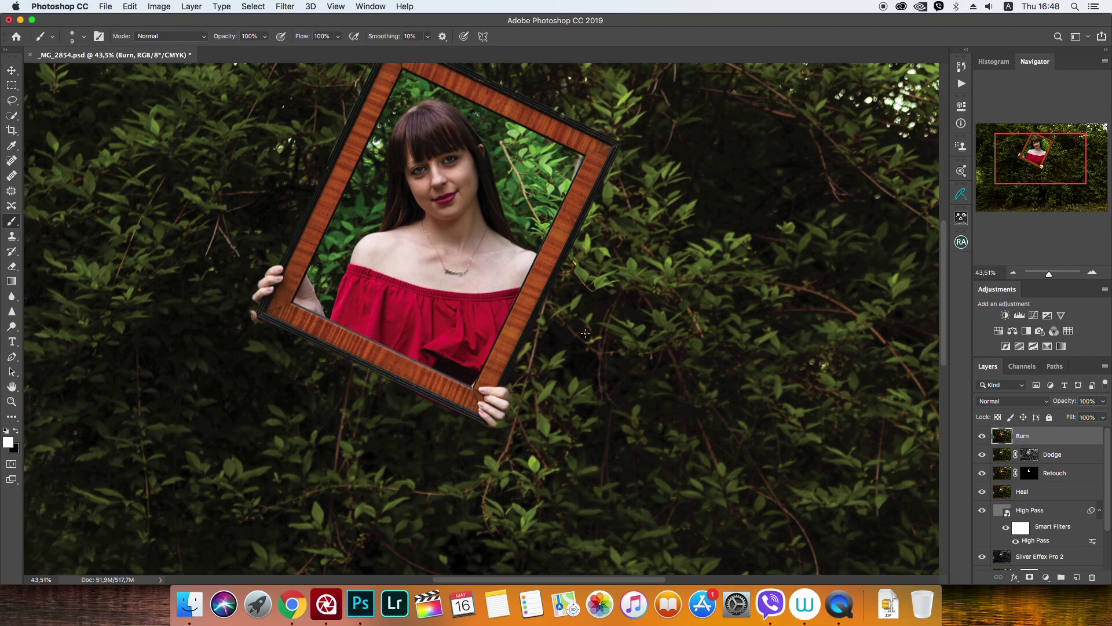
left_click(159, 7)
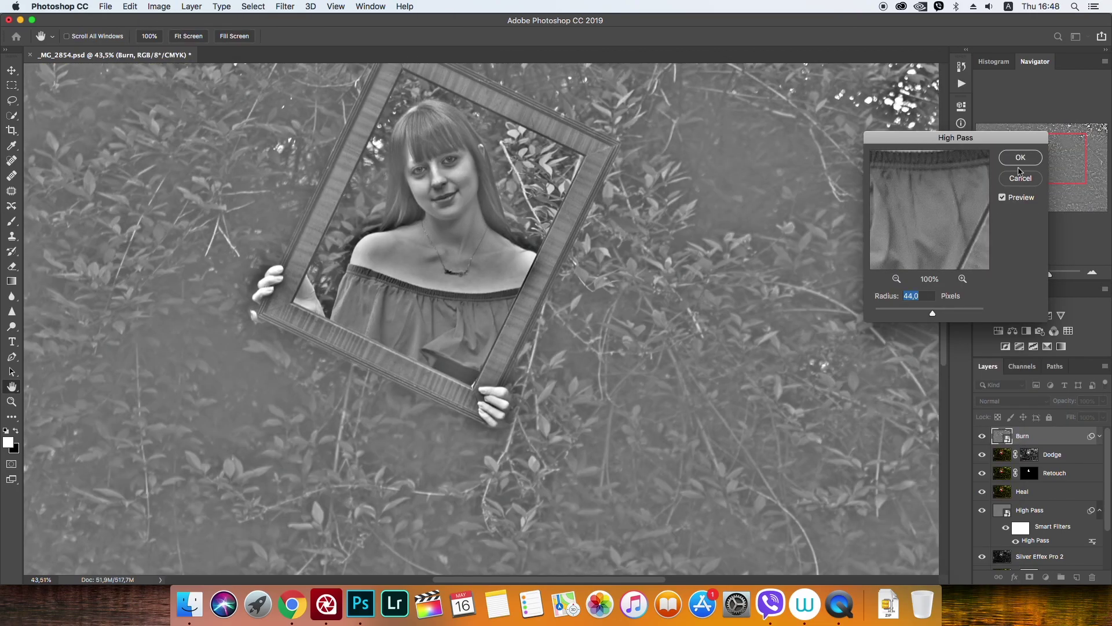
left_click(1020, 162)
Blur the Burn layer with a 43-pixel Gaussian Blur and select the Dodge n Burn group.
left_click(285, 6)
left_click(493, 234)
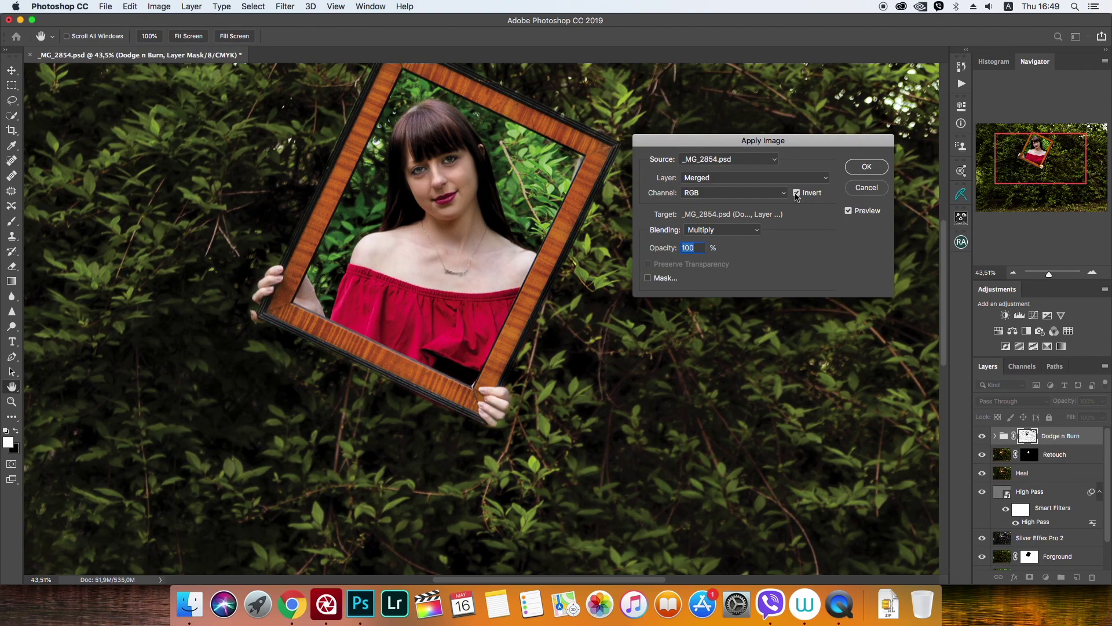
left_click(852, 172)
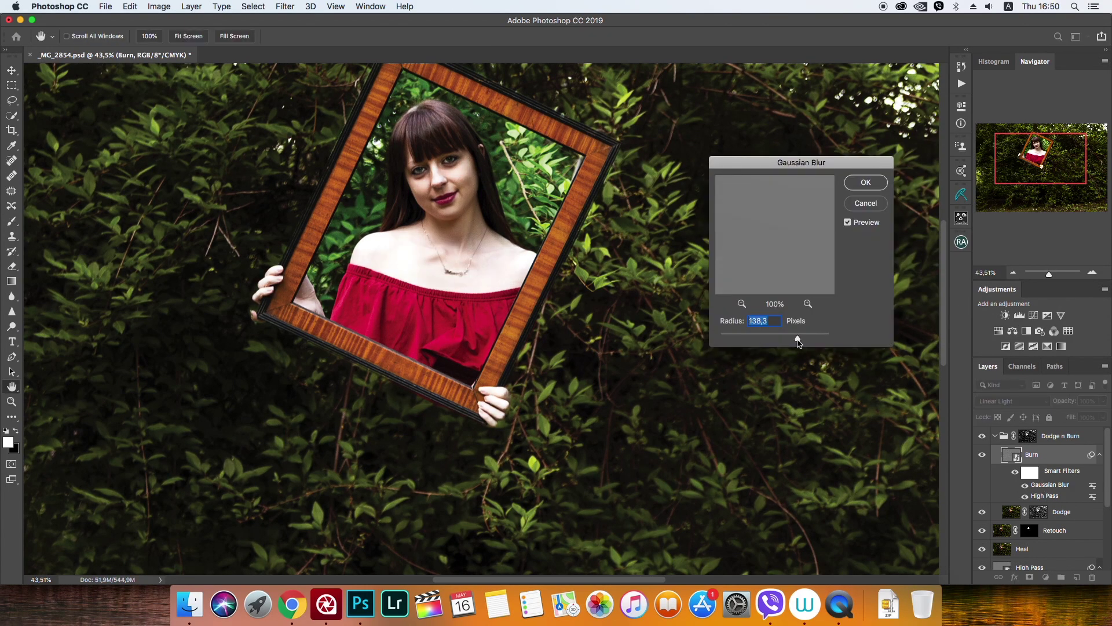
left_click(849, 222)
left_click_drag(816, 338, 778, 339)
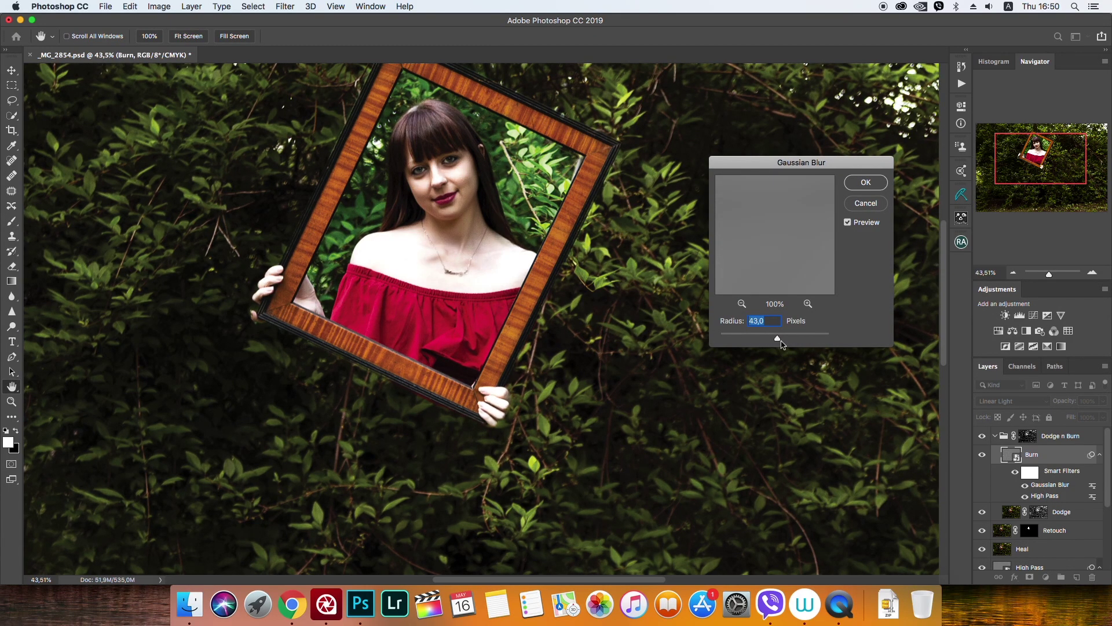
left_click(863, 183)
left_click(1061, 436)
key("ctrl+0")
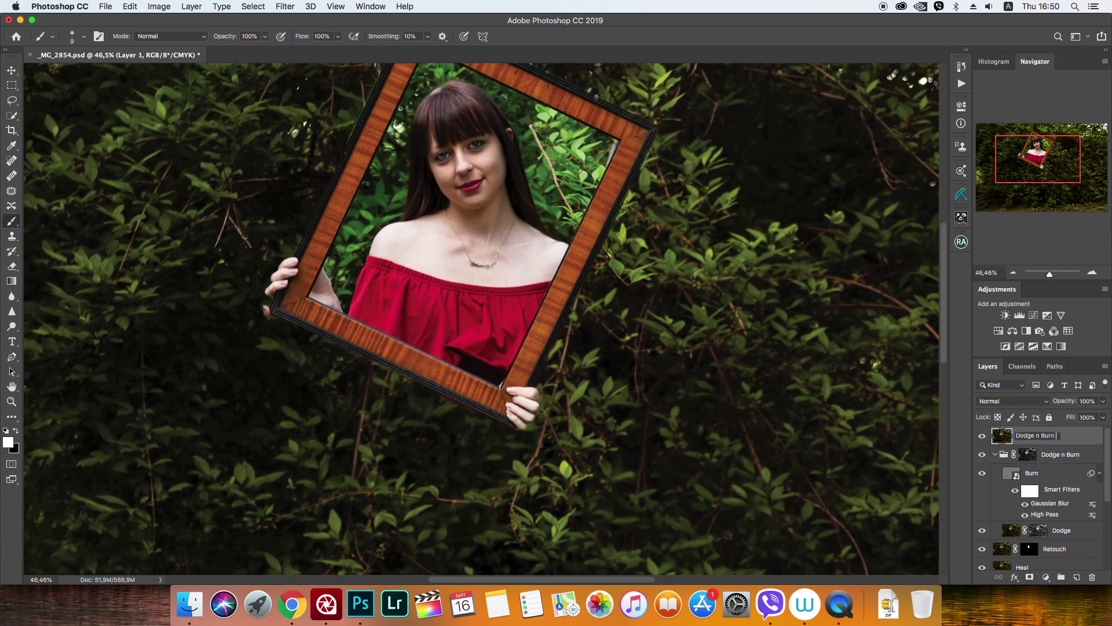
Dodge the lips on the Dodge n Burn Lip layer and stamp all visible layers on top.
left_click(13, 327)
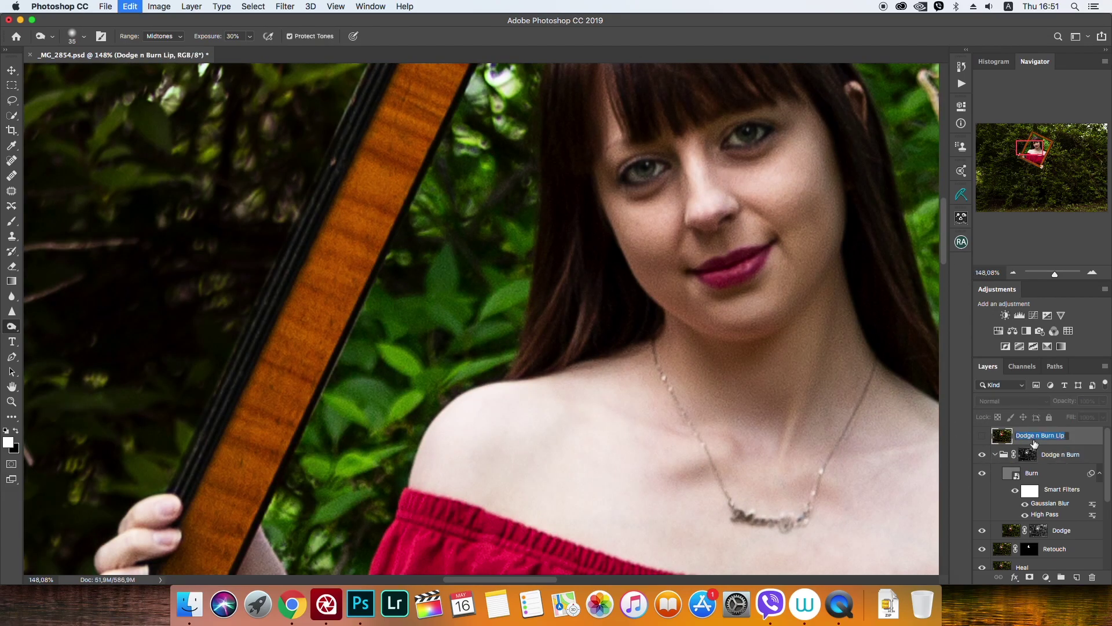
left_click(1014, 401)
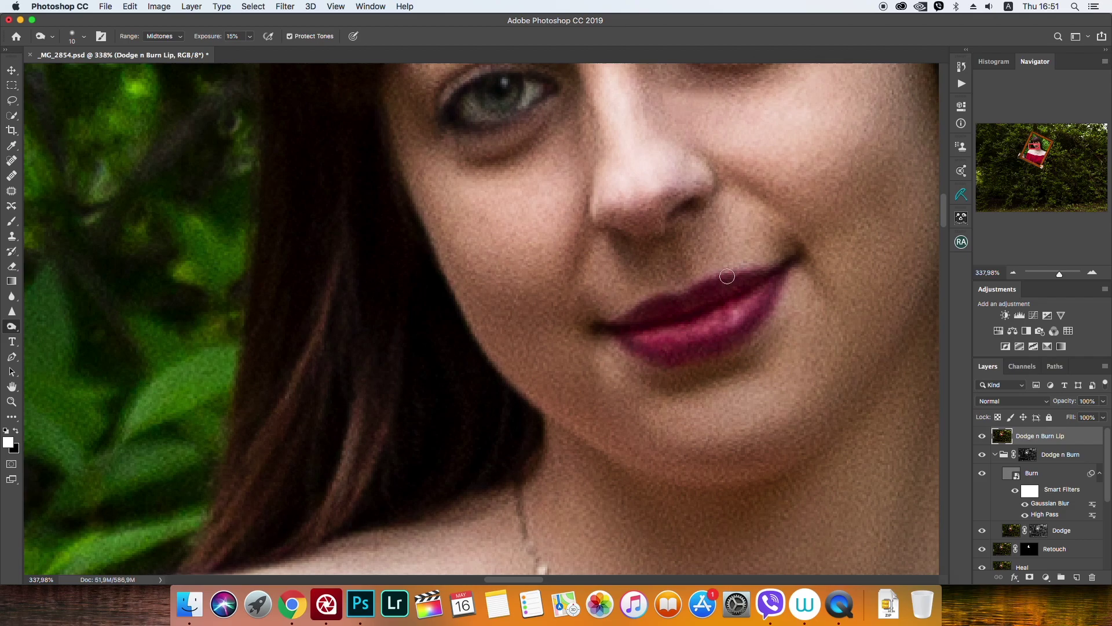
key("super+0")
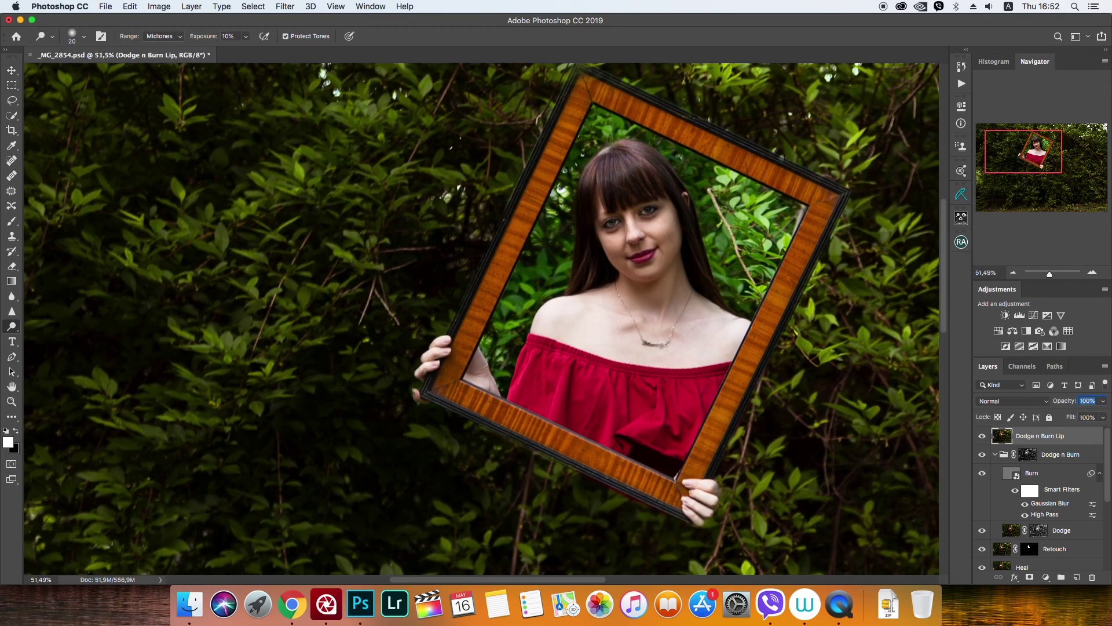
key("super+alt+shift+e")
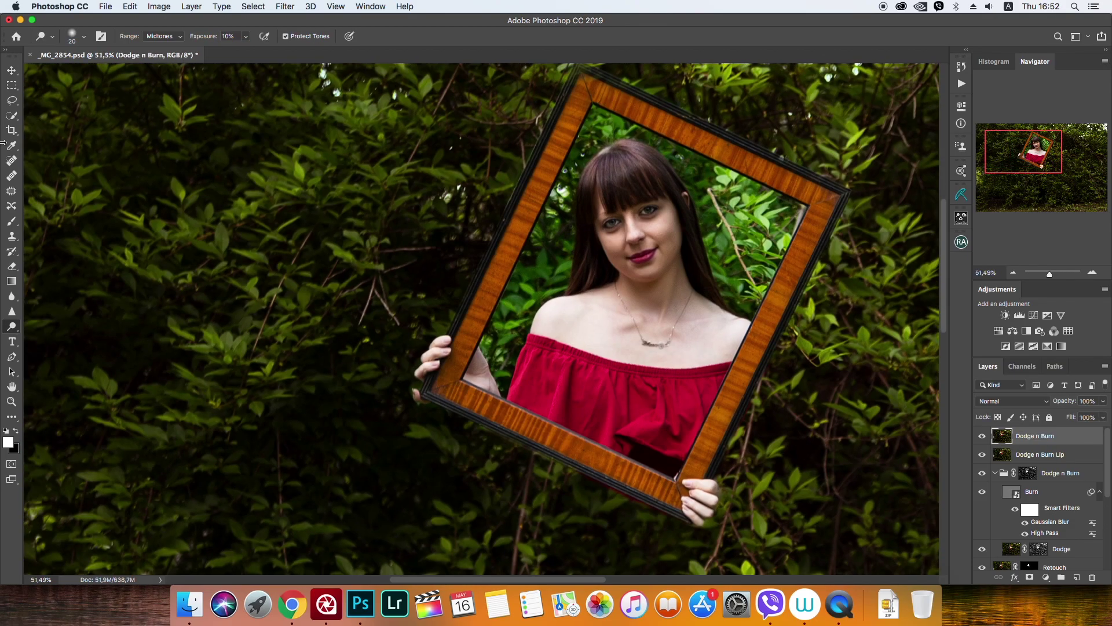
Burn the neck shadows and stamp visible layers into a new layer named Szemtáska.
left_click_drag(12, 326, 52, 337)
scroll(460, 277, "up", 5)
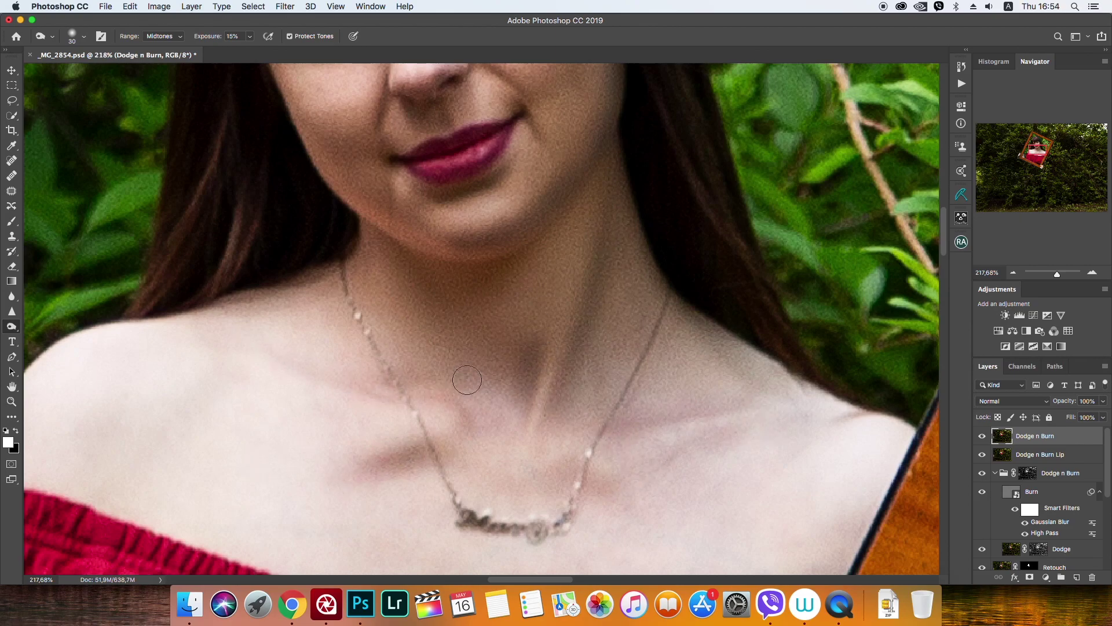
scroll(277, 310, "down", 5)
key("ctrl+alt+shift+e")
double_click(1026, 436)
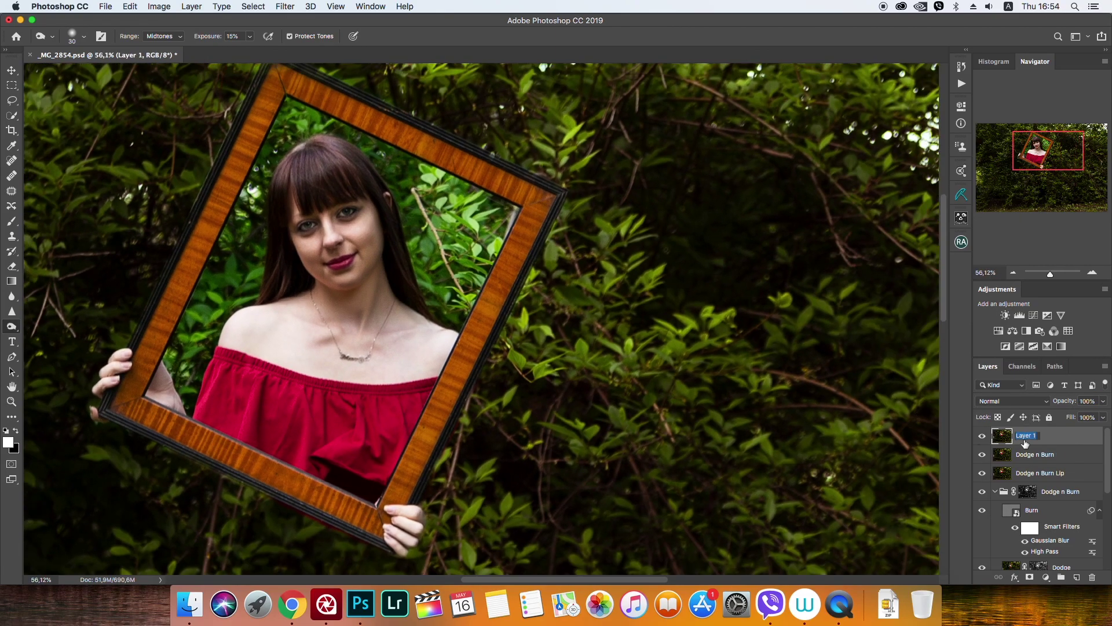
Patch the bags under both eyes with nearby clean skin.
scroll(373, 233, "up", 5)
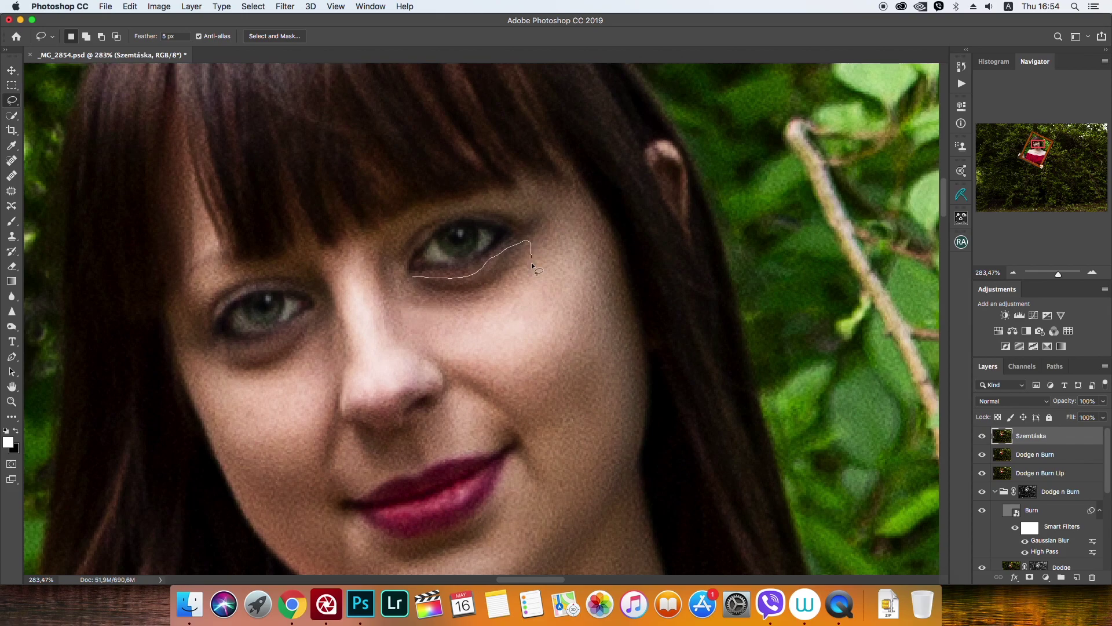
key("j")
left_click_drag(469, 281, 479, 325)
left_click_drag(313, 312, 215, 343)
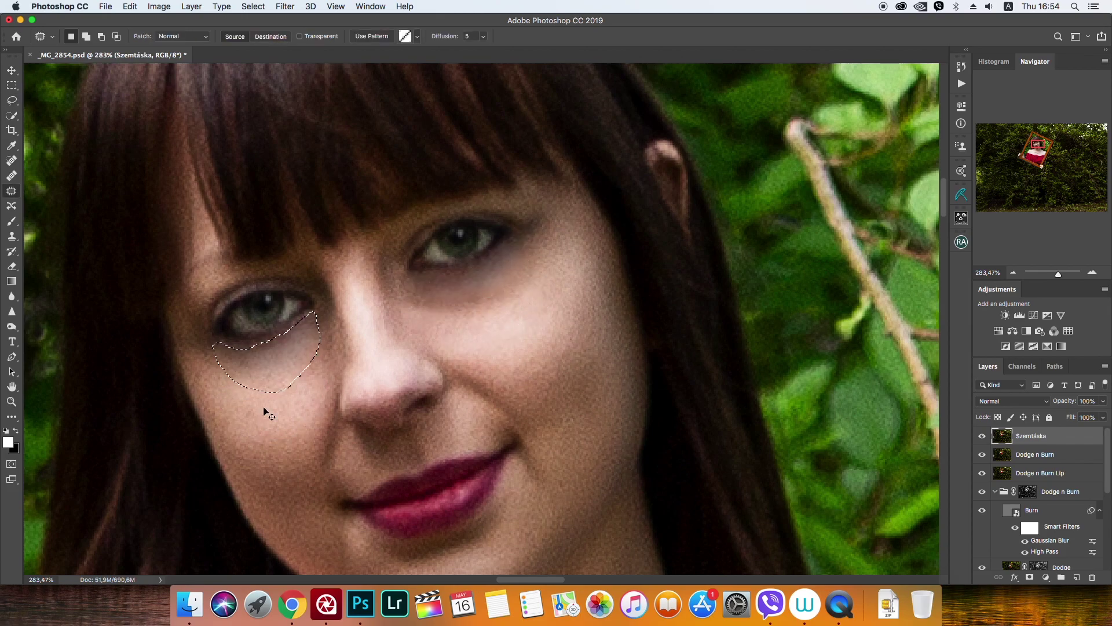
scroll(647, 347, "down", 5)
key("ctrl+alt+shift+e")
scroll(583, 308, "down", 3)
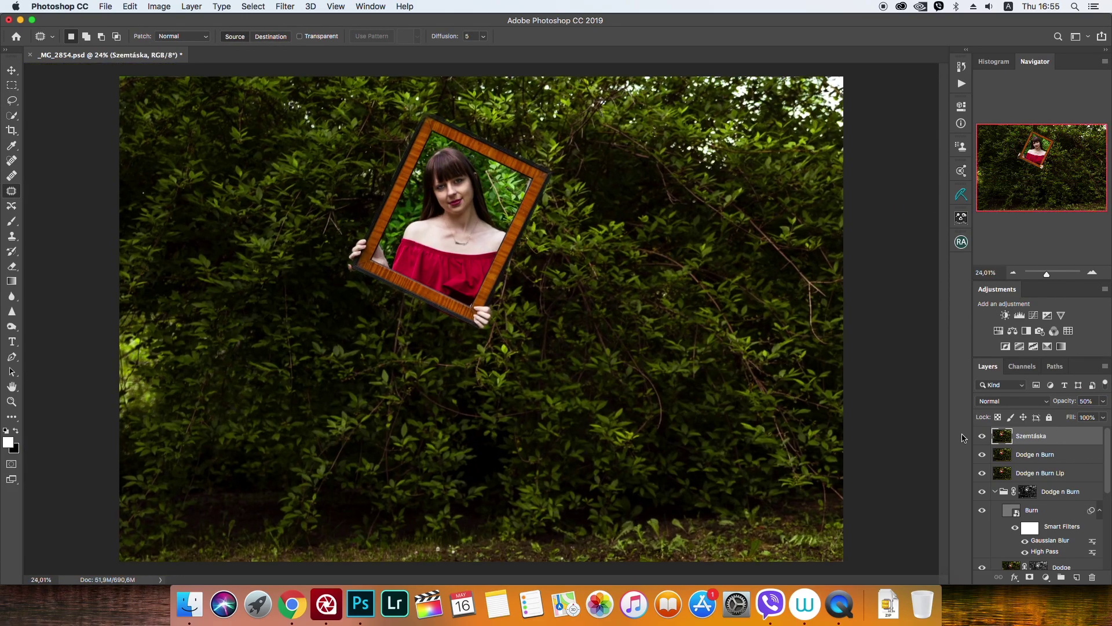
Apply Color Efex Pro 4 Levels & Curves with a deeper black point.
left_click(284, 6)
left_click(486, 299)
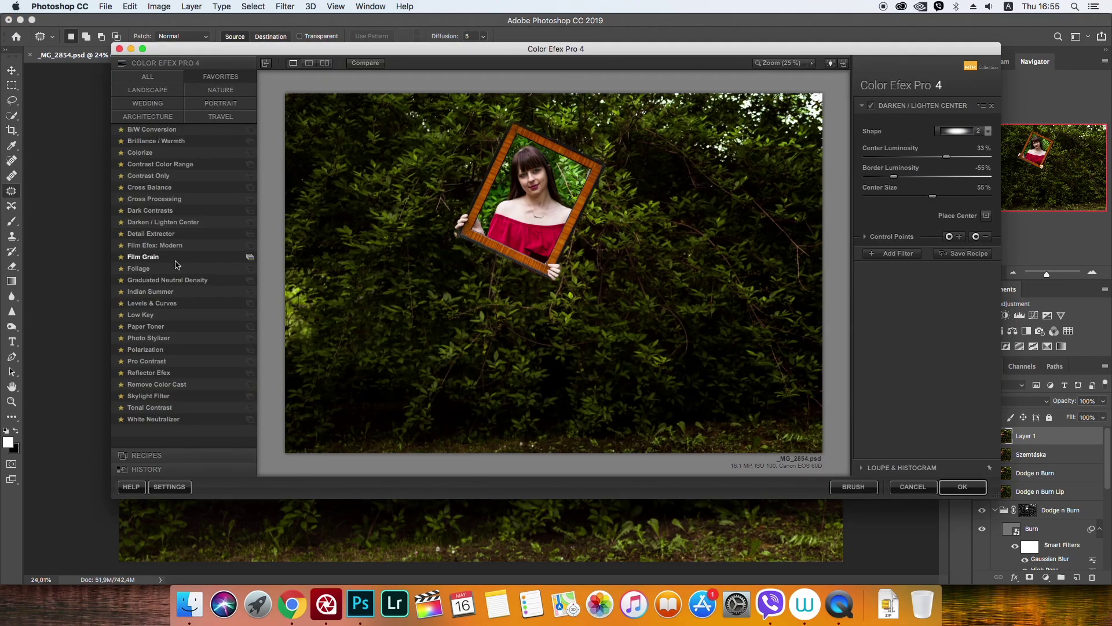
left_click_drag(875, 263, 880, 265)
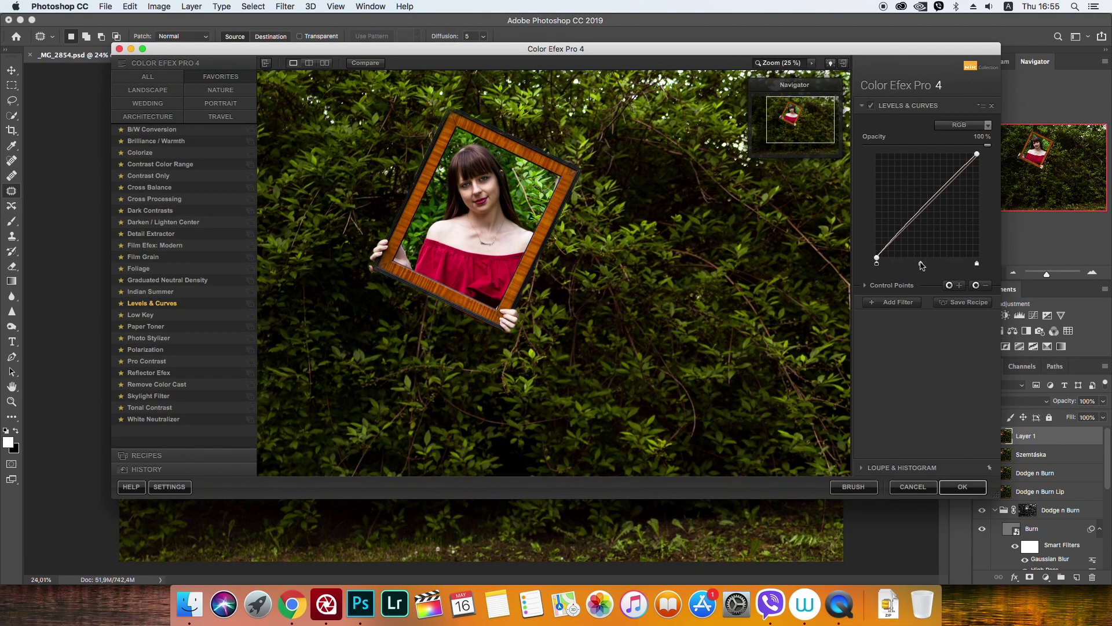
left_click(962, 486)
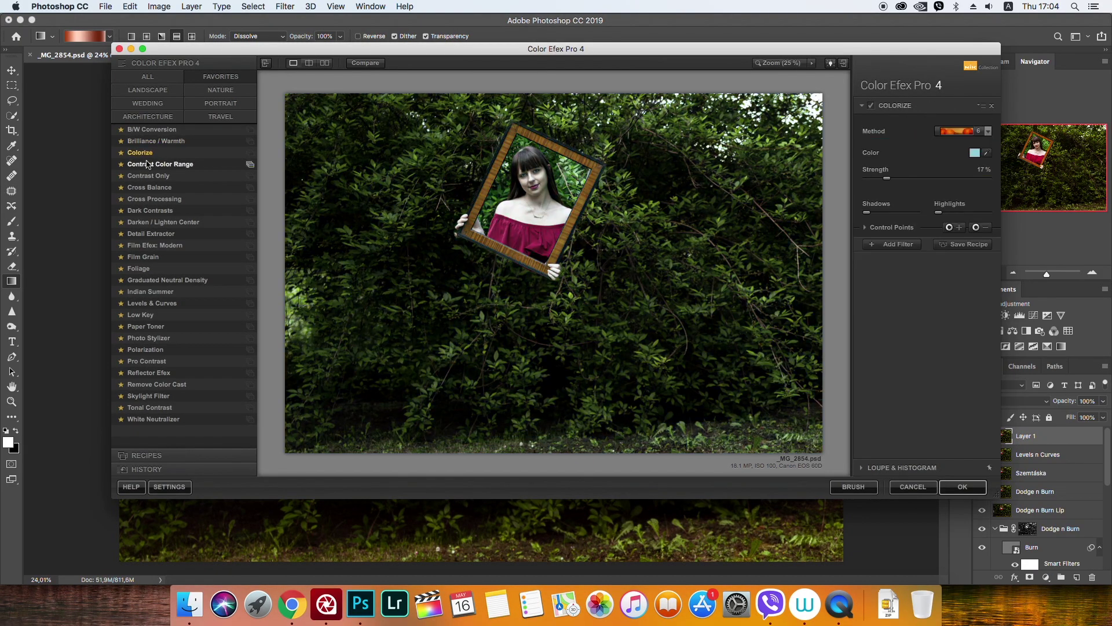
Preview Dark Contrasts, Cross Processing and Paper Toner, then apply a cool Photo Stylizer style.
left_click(152, 210)
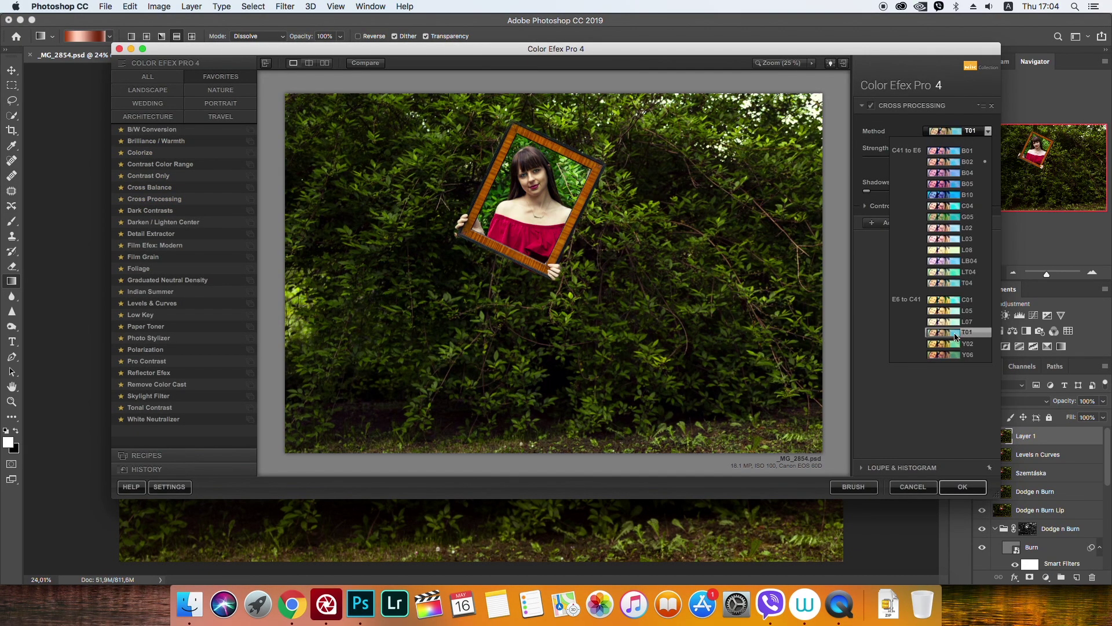
left_click(151, 233)
left_click(150, 292)
left_click(146, 326)
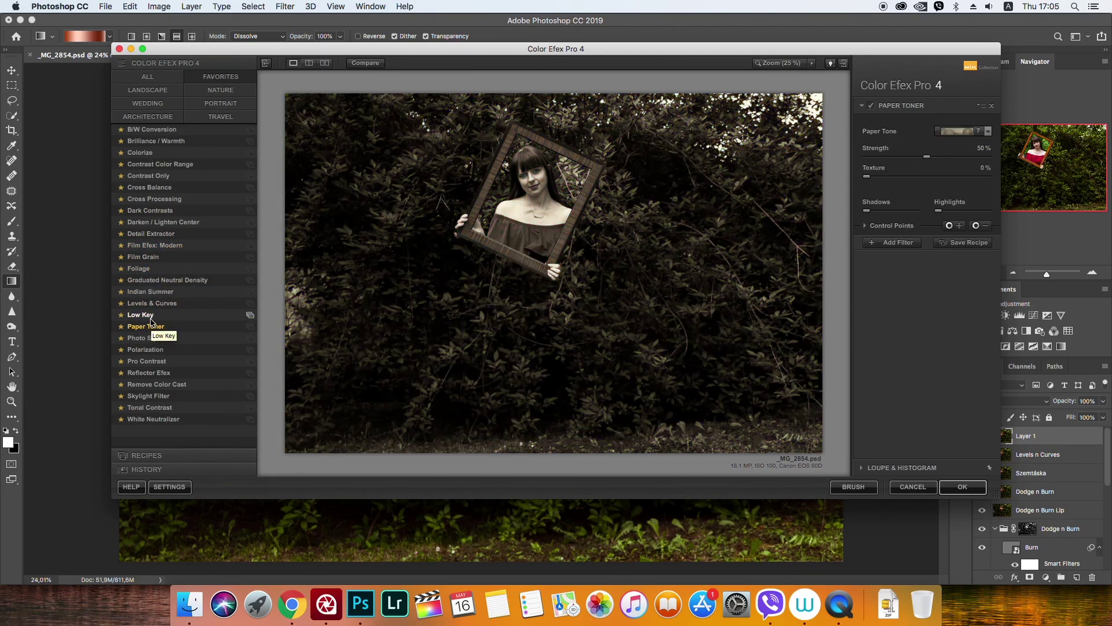
left_click(924, 125)
left_click(918, 123)
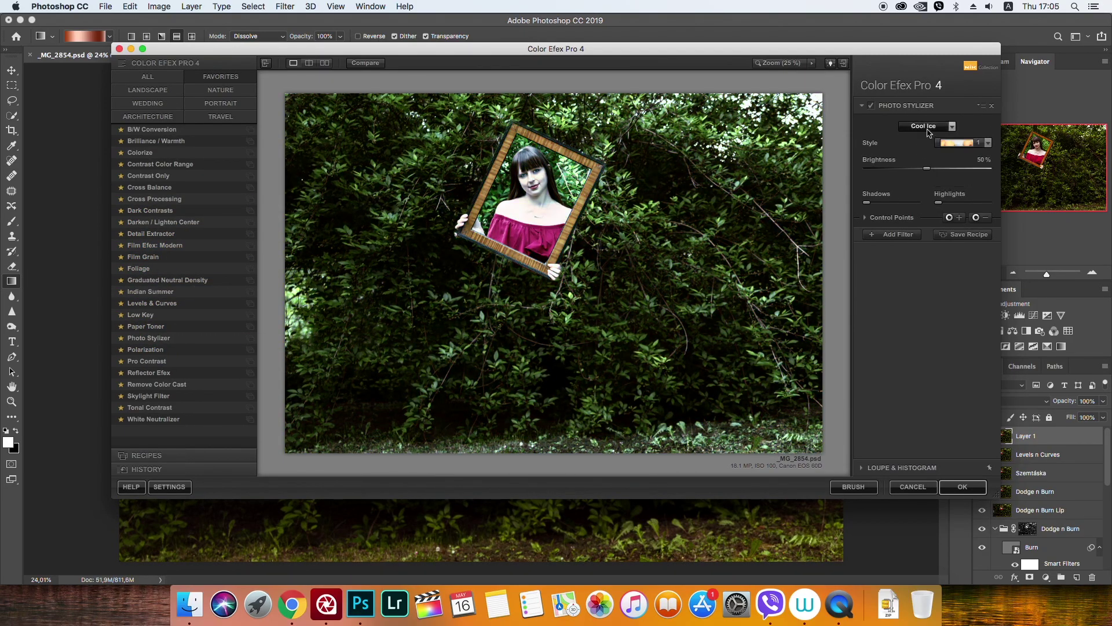
left_click(963, 487)
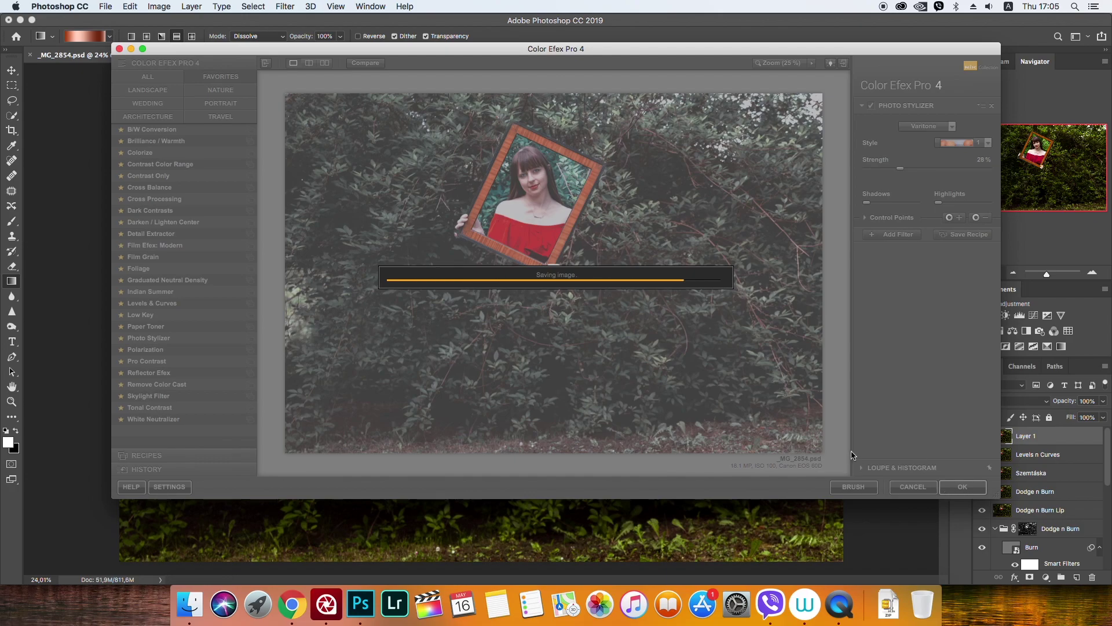
Load the saved frame selection and fill that area of Layer 1's mask.
right_click(1030, 436)
left_click(254, 6)
left_click(272, 57)
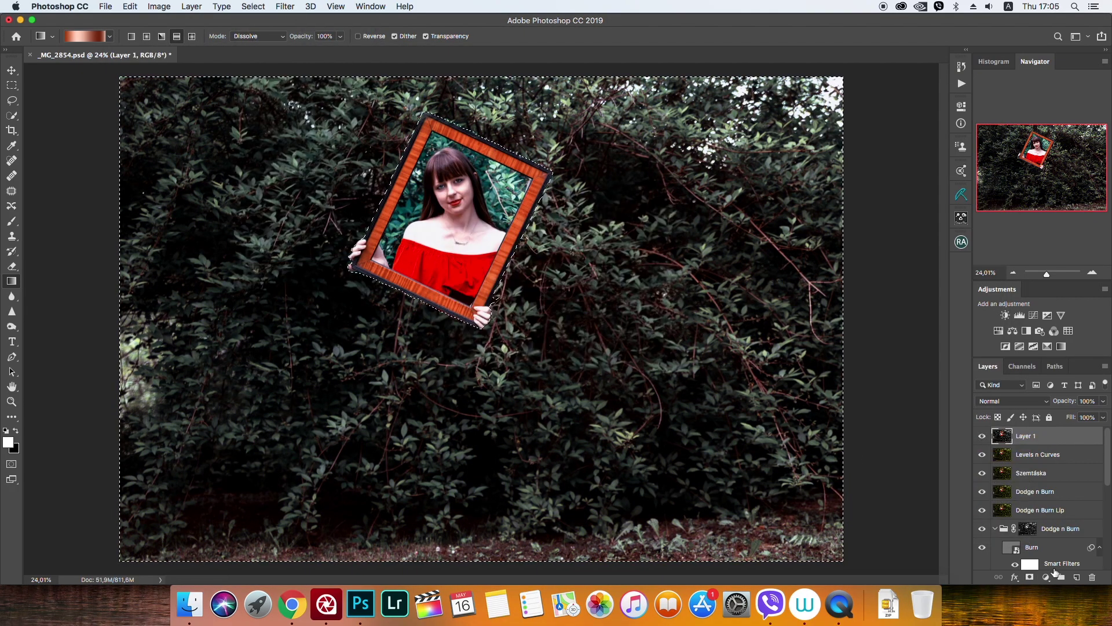
key("Delete")
Invert the mask to keep the colour inside the frame, touch up its left border, and name it Cross Processing.
key("ctrl+i")
double_click(1053, 436)
type("Cro")
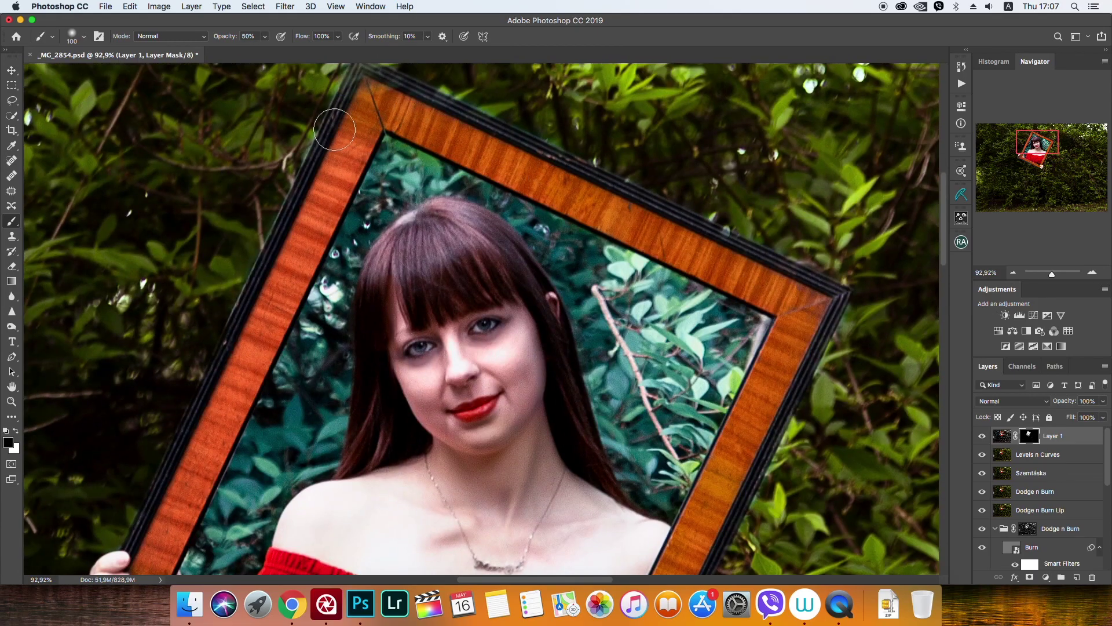
left_click_drag(334, 129, 191, 498)
scroll(207, 408, "down", 5)
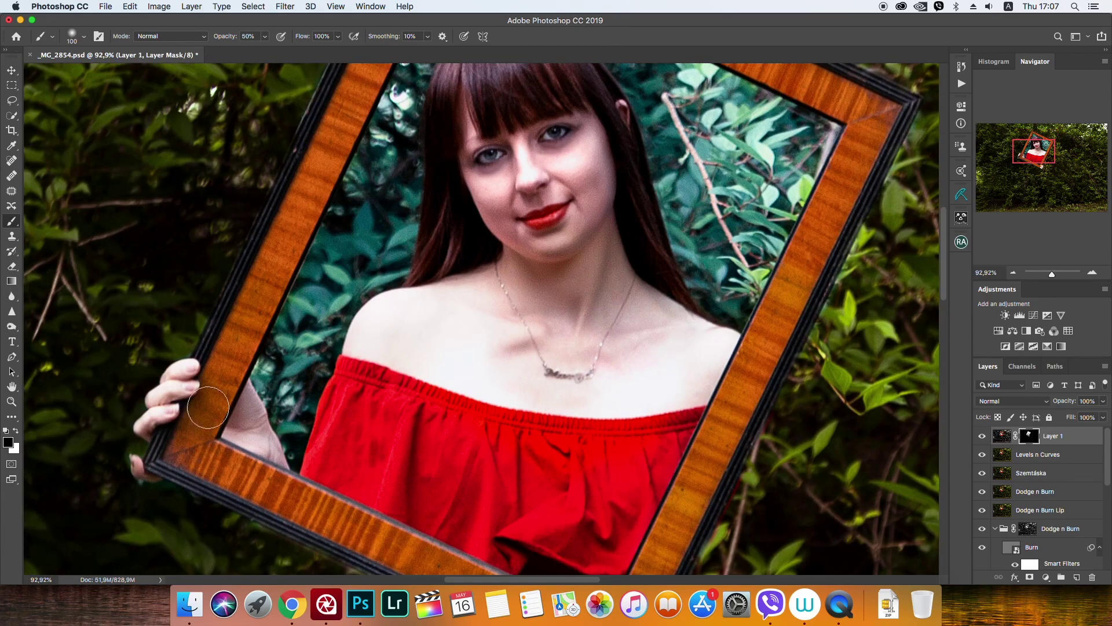
scroll(515, 262, "up", 5)
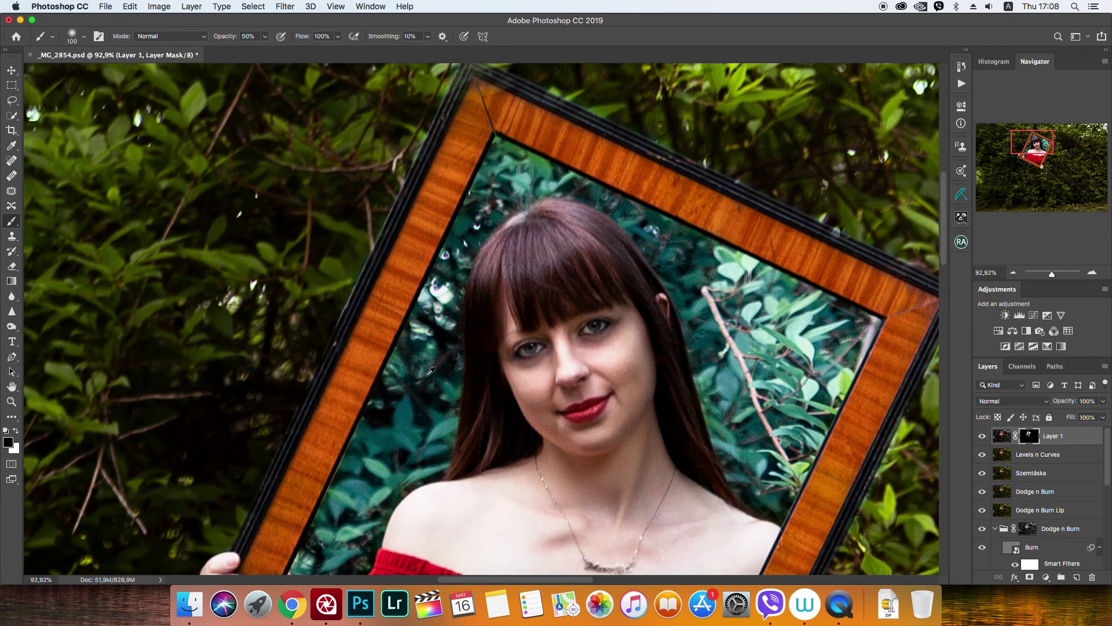
scroll(431, 371, "down", 5)
type("Cross Processing")
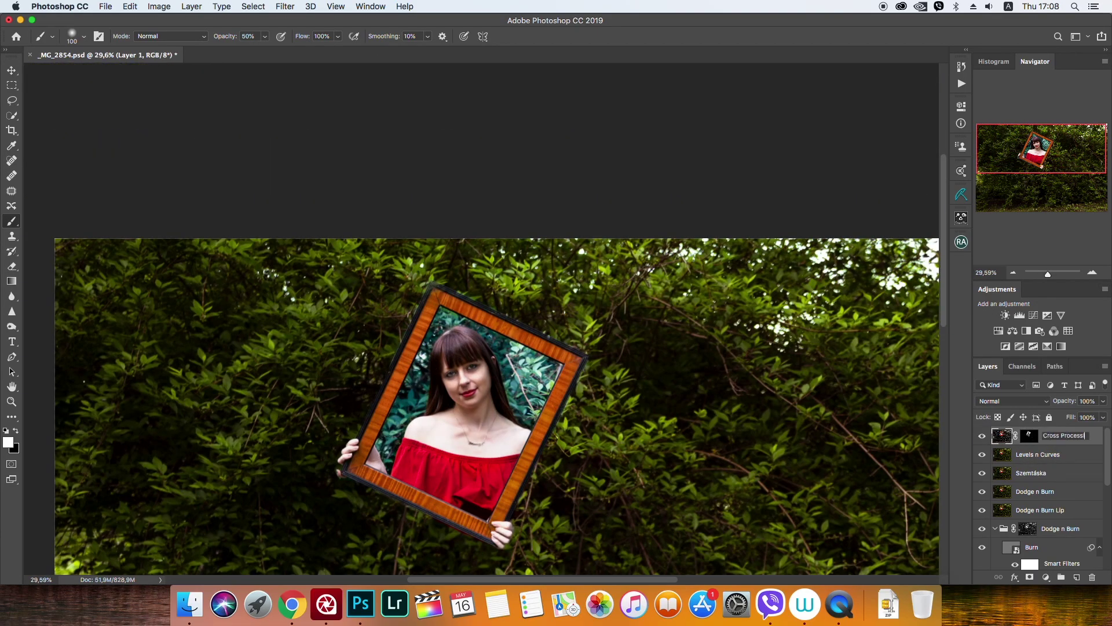
key("Return")
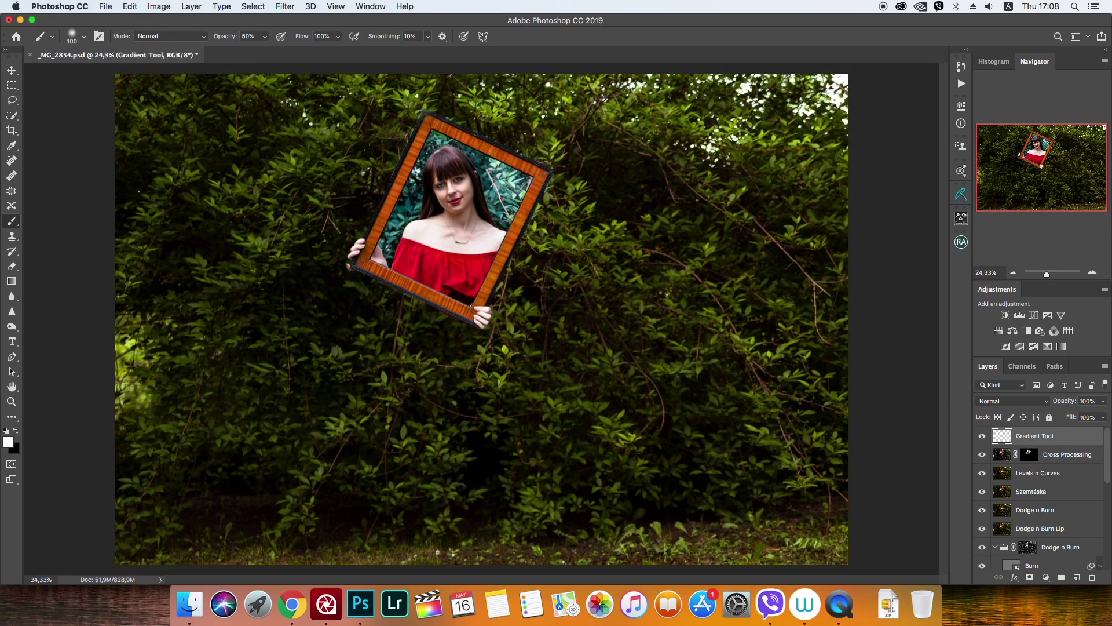
Add a Multiply darkening gradient over the bushes, masked with the saved frame selection.
left_click_drag(145, 96, 844, 556)
left_click(1013, 401)
left_click(997, 435)
left_click(253, 6)
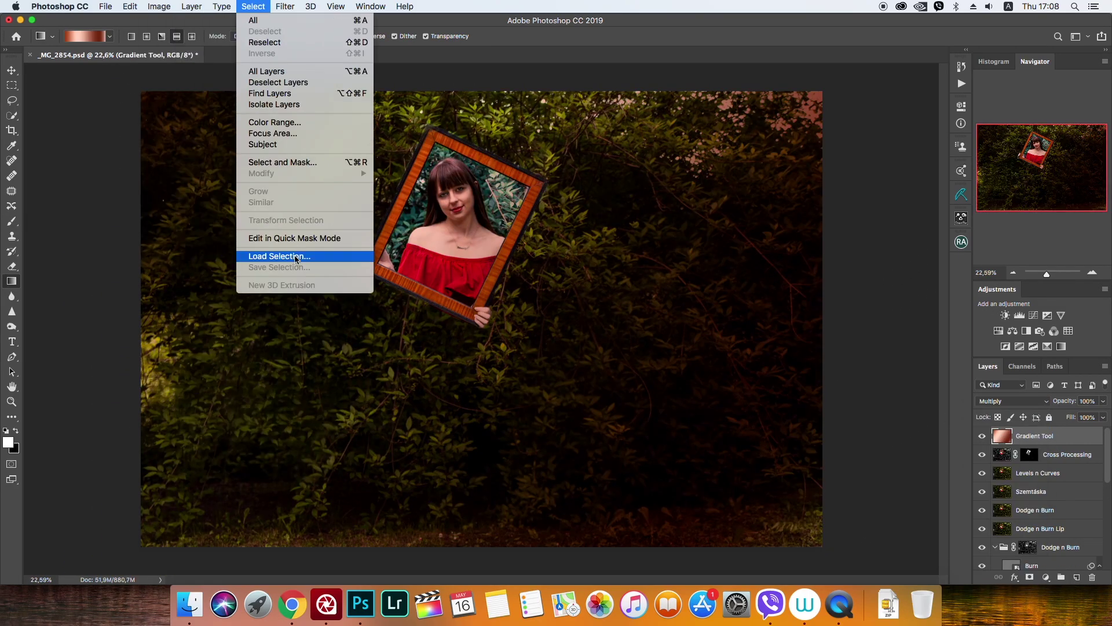
left_click(297, 256)
key("Return")
left_click(1029, 577)
Apply Color Efex Pro Darken / Lighten Center at 9% centre luminosity to a stamped layer, naming it 'Darken / Lighten Center'.
key("ctrl+alt+shift+e")
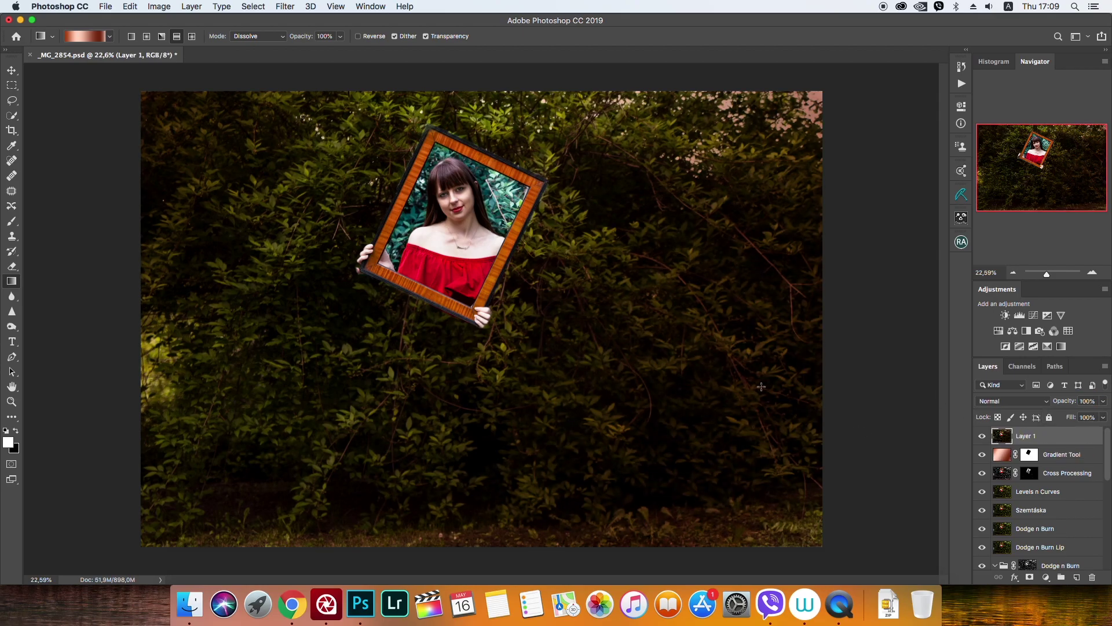
left_click(285, 6)
left_click(498, 233)
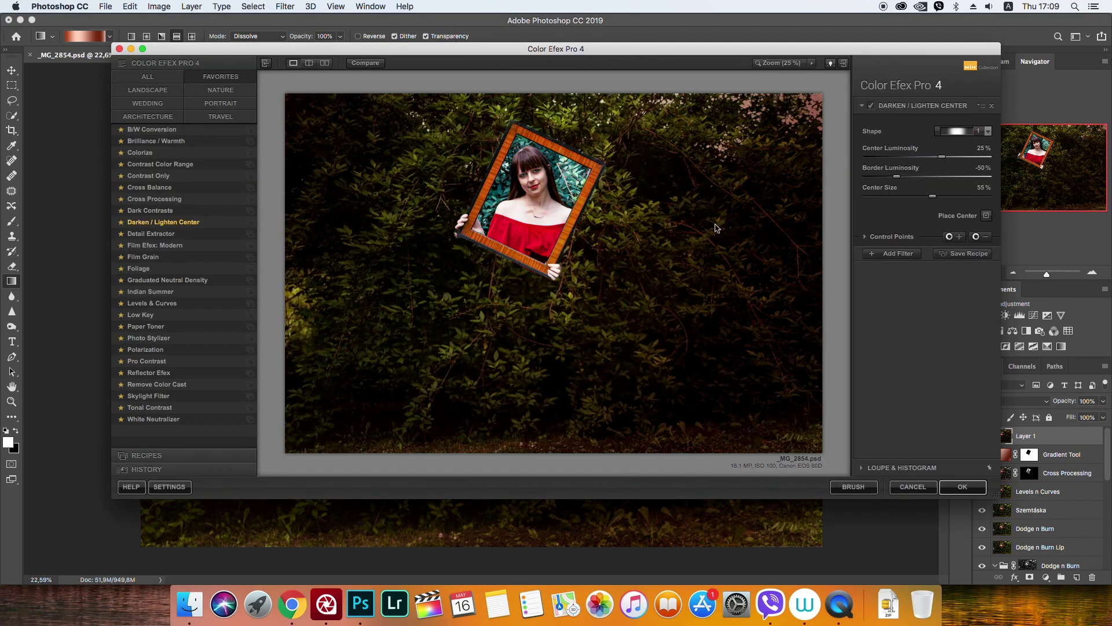
left_click_drag(941, 161, 932, 157)
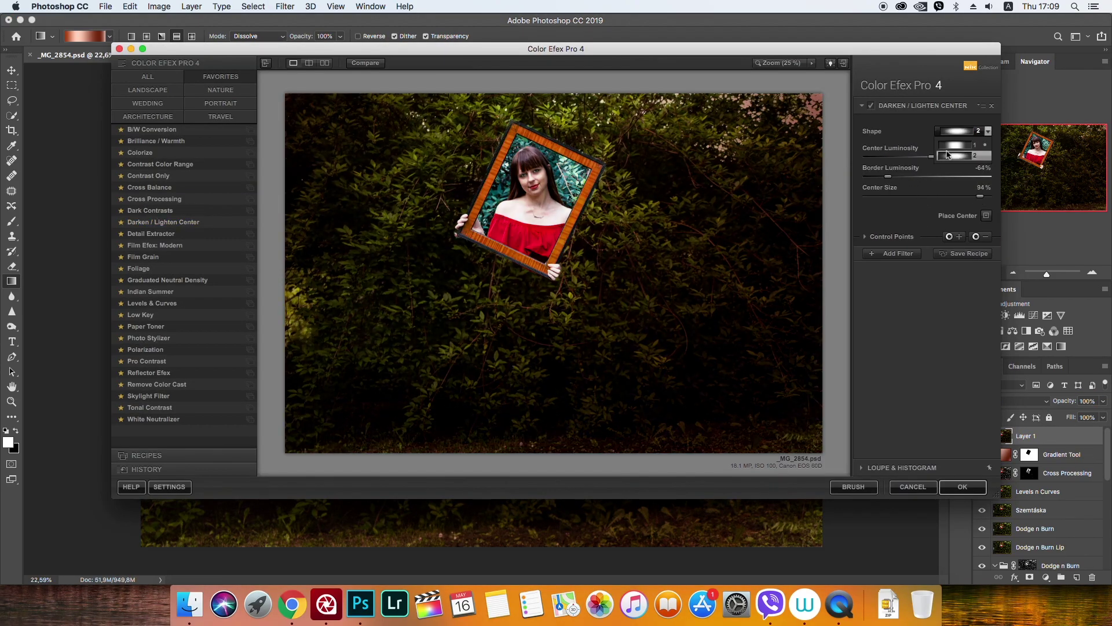
left_click(803, 118)
left_click(962, 487)
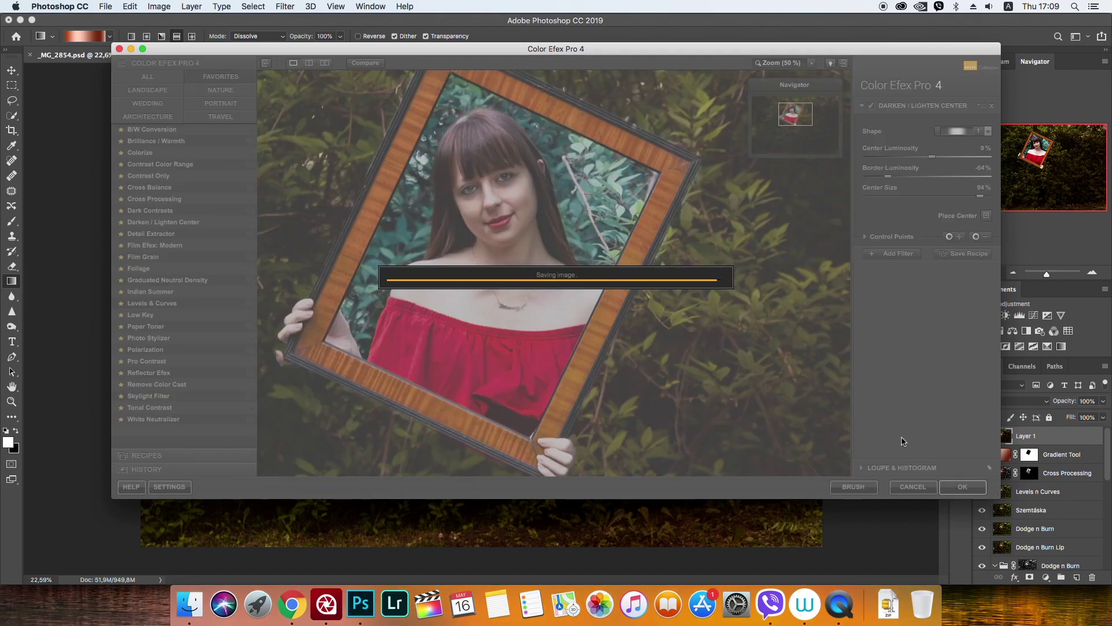
double_click(1026, 435)
type("Darken / Lighten Center")
key("Return")
On a new stamped layer, lower highlights to -19 and pull shadows down in Camera Raw.
key("super+alt+shift+e")
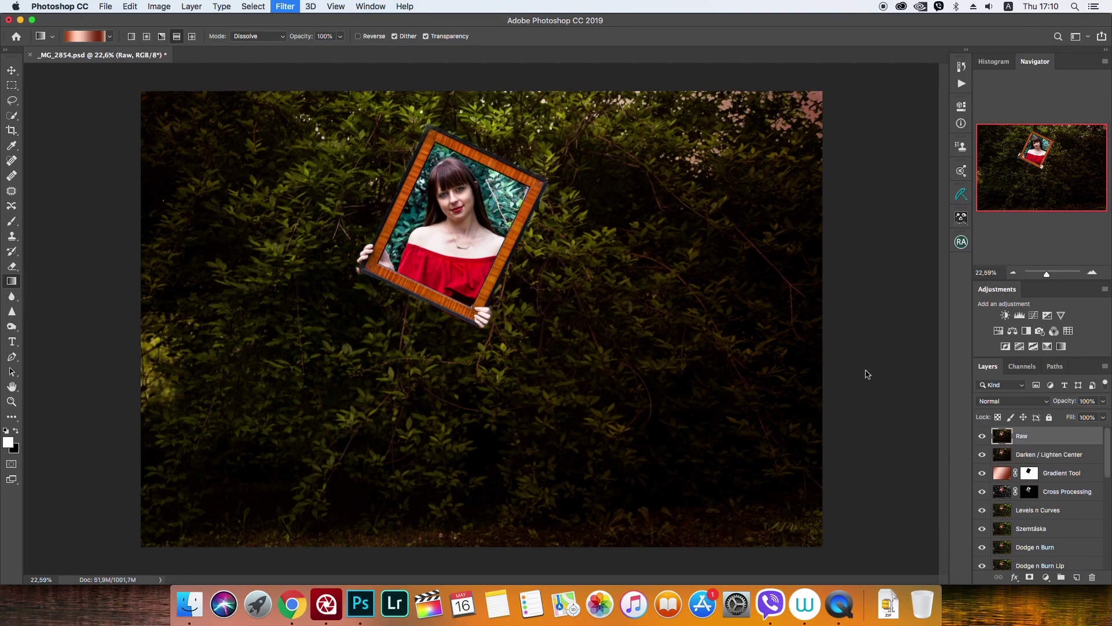
key("super+shift+a")
left_click(498, 173)
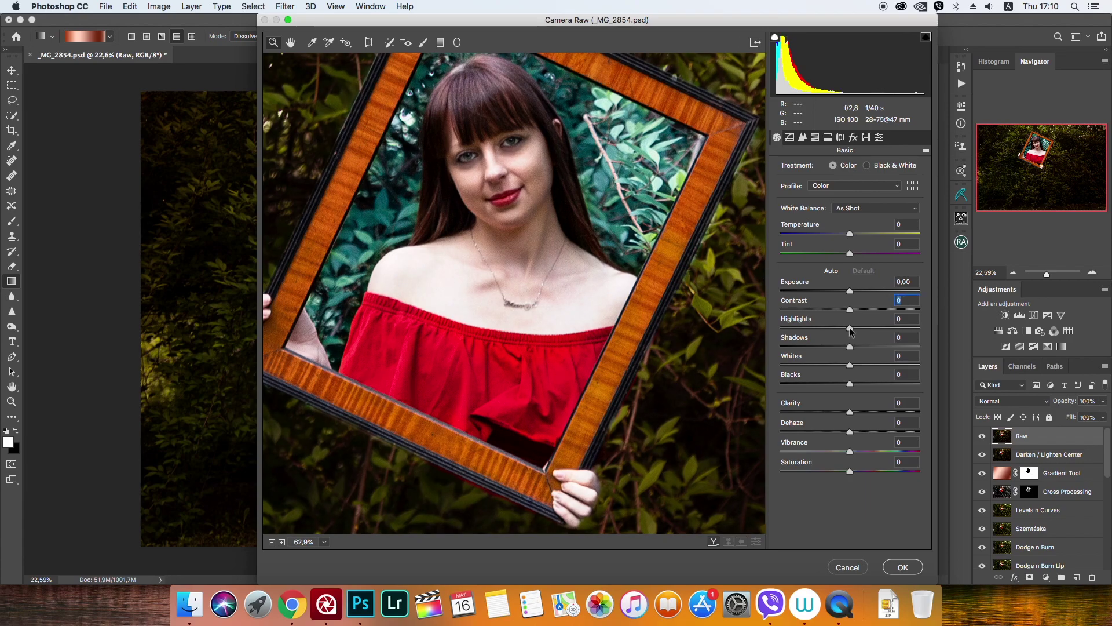
left_click_drag(850, 328, 836, 328)
left_click_drag(850, 347, 841, 384)
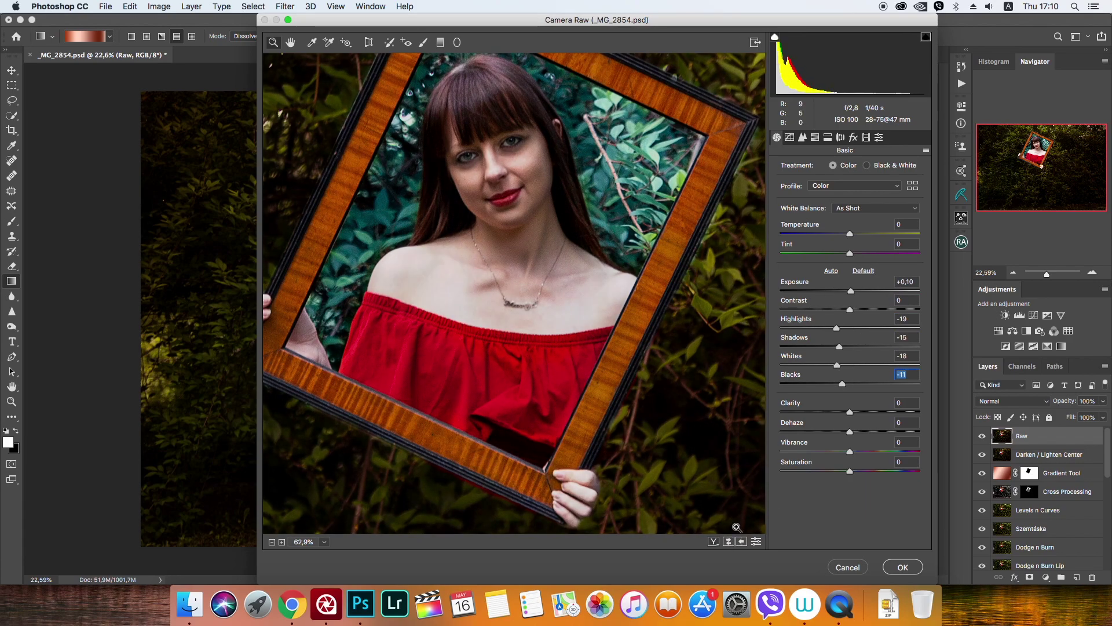
key("Return")
Add a stamped copy on top named 'Dodge n Burn Eye'.
key("super+j")
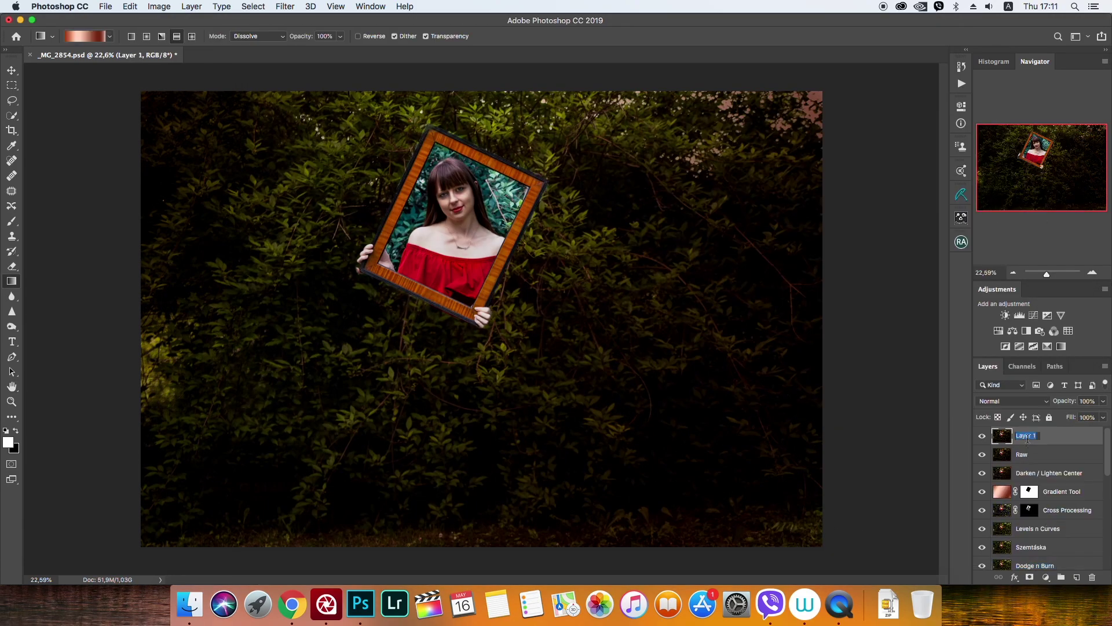
type("Dodge n Burn Eye")
key("Return")
Burn then dodge the model's irises (Midtones, 25% exposure) while zoomed in, then fit the image.
left_click(11, 326)
scroll(479, 241, "up", 5)
scroll(673, 317, "up", 3)
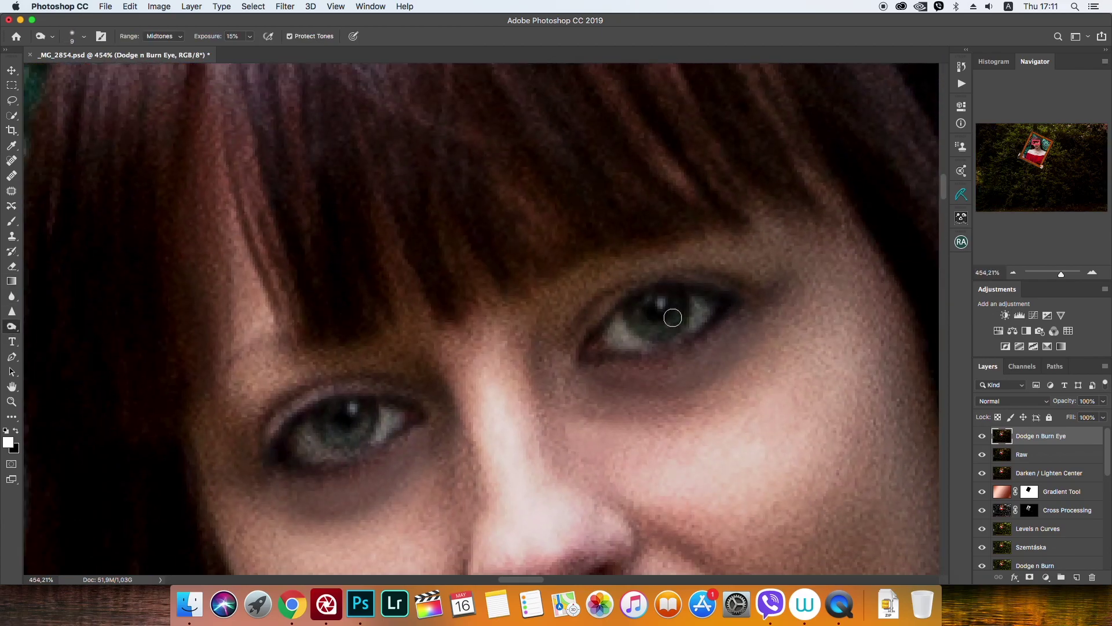
key("shift+o")
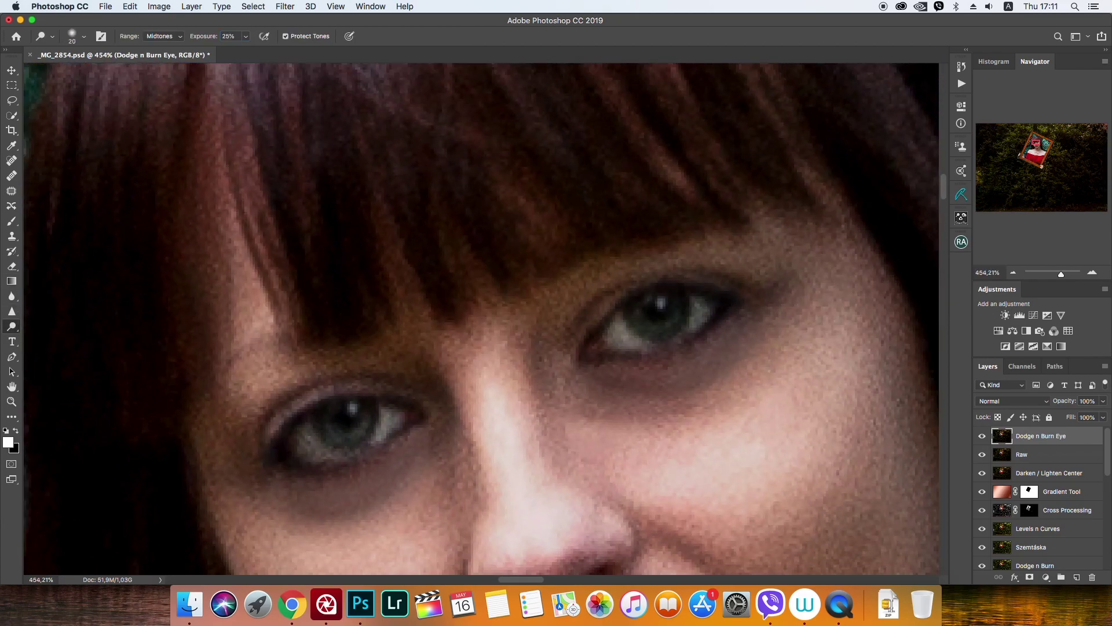
key("super+0")
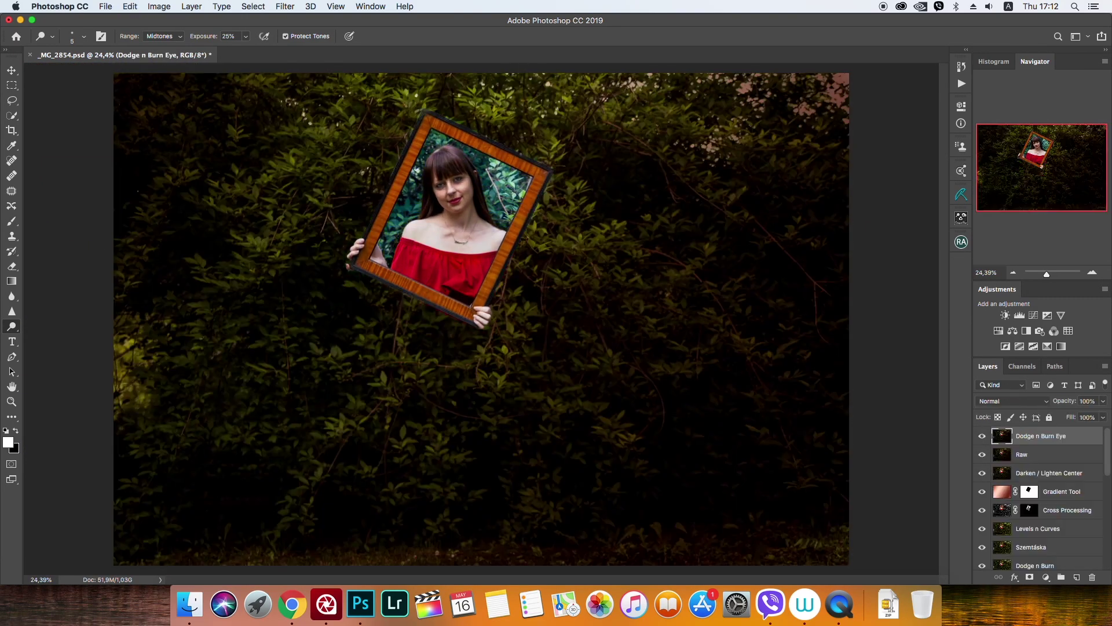
Sharpen the image with Alien Skin Exposure X4 and name the layer 'Exposure X4 – Sharpen'.
left_click(285, 6)
left_click(481, 266)
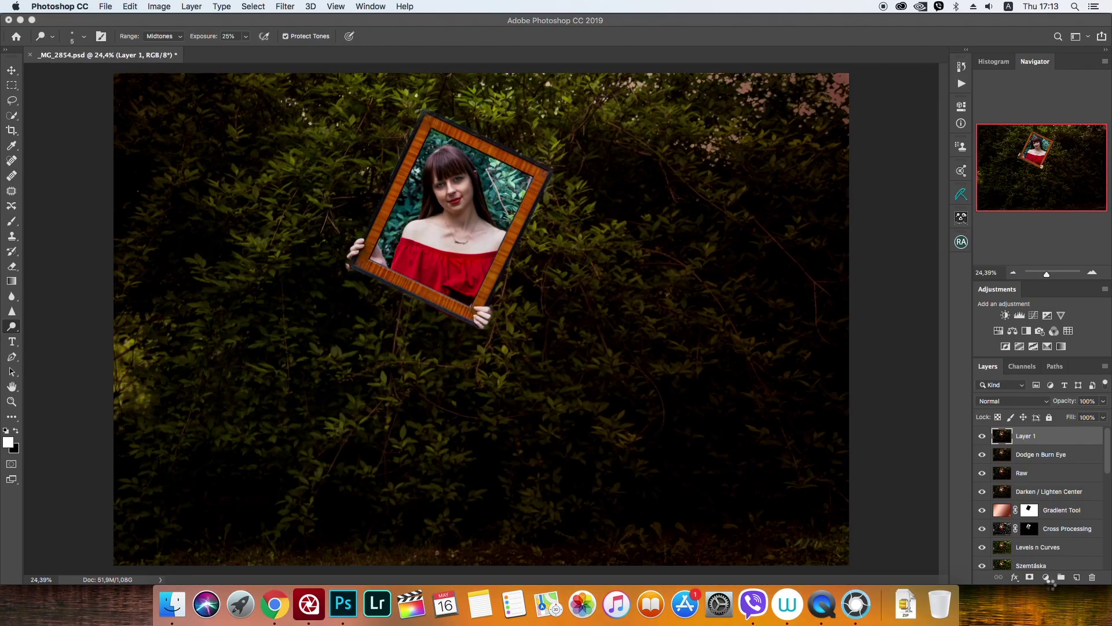
type("sure X4 - Sharpen")
key("Return")
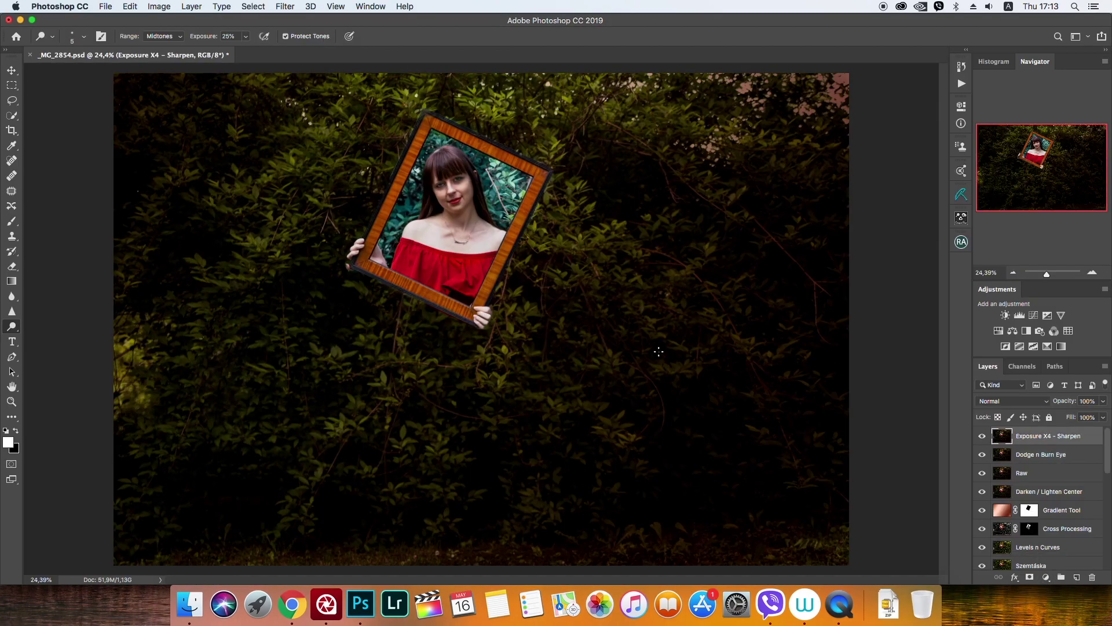
left_click(105, 6)
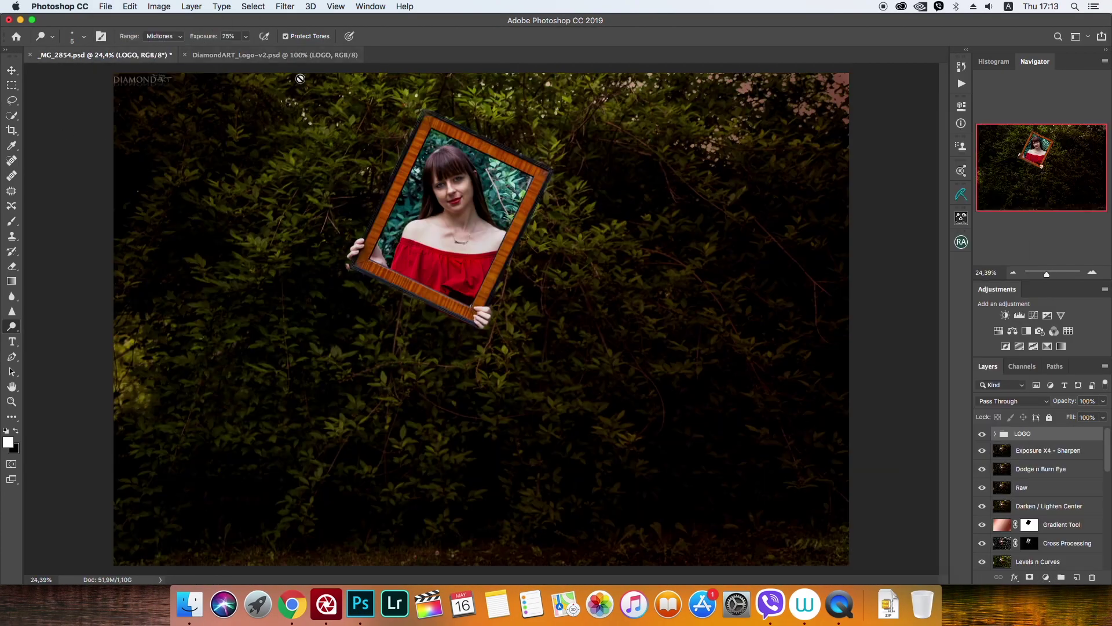